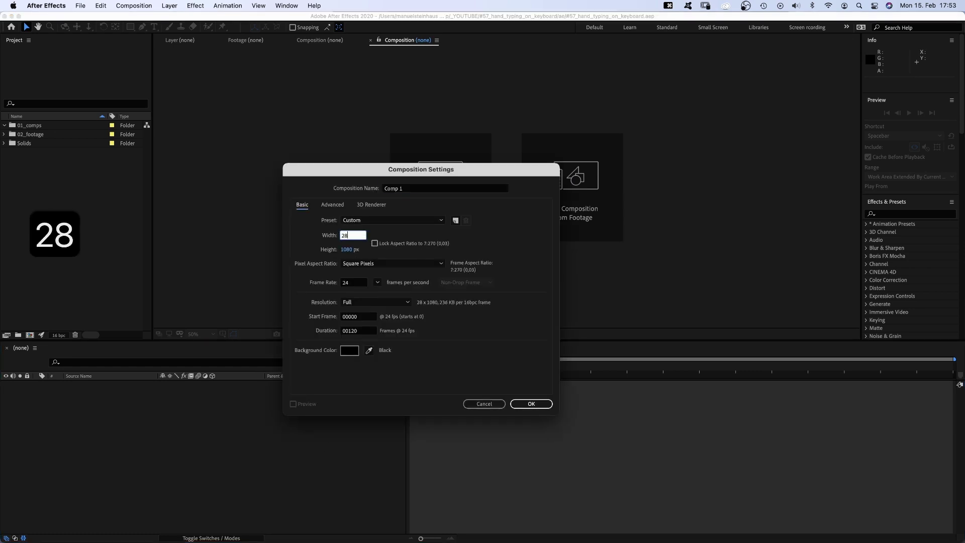
Create a 2800 × 1080 px composition named "keyboard+hand" and file it in the 01_comps folder.
key("Tab")
type("1080")
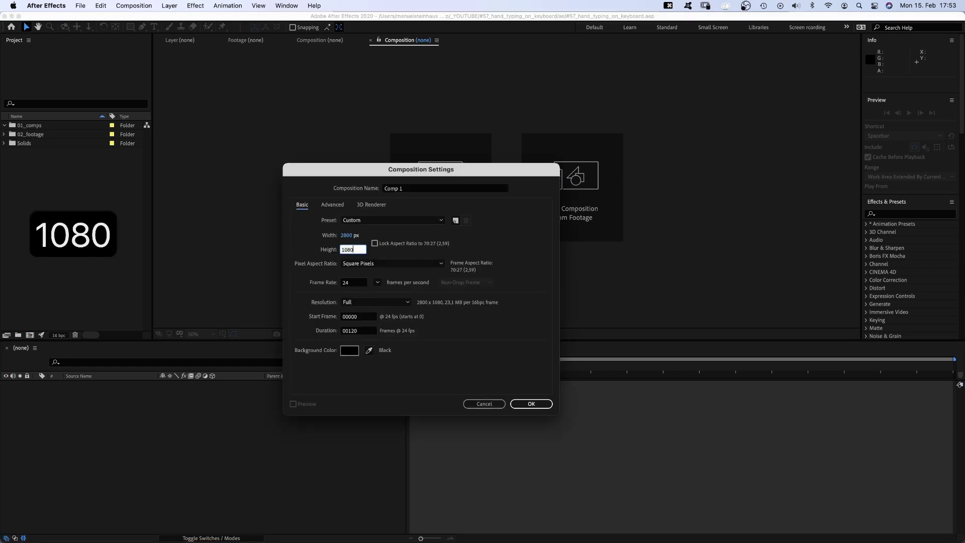
left_click(408, 188)
type("keyboard+hand")
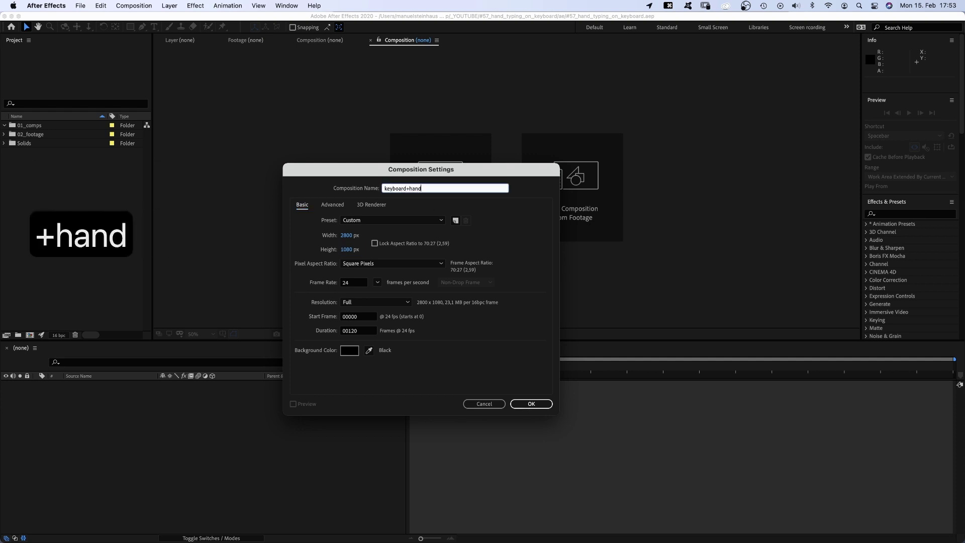
key("Return")
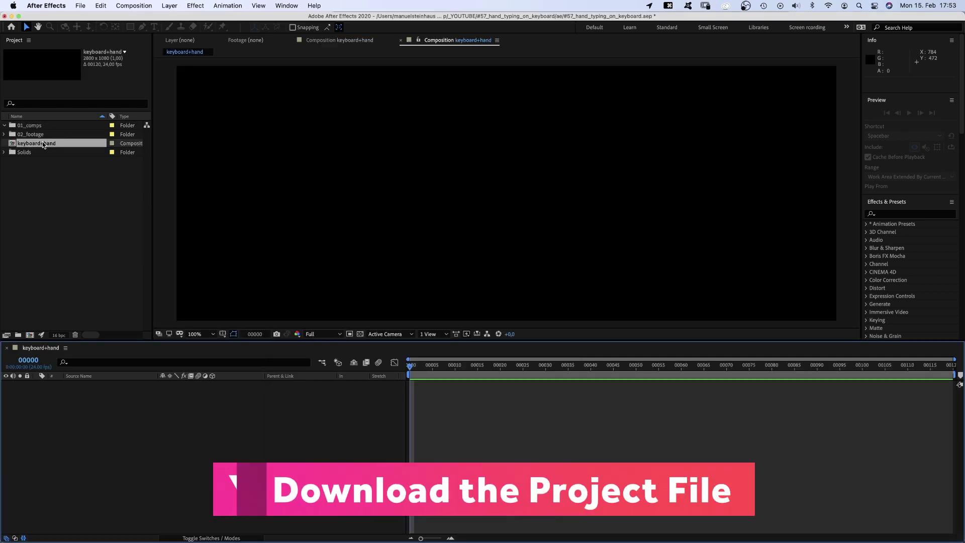
left_click_drag(41, 143, 45, 127)
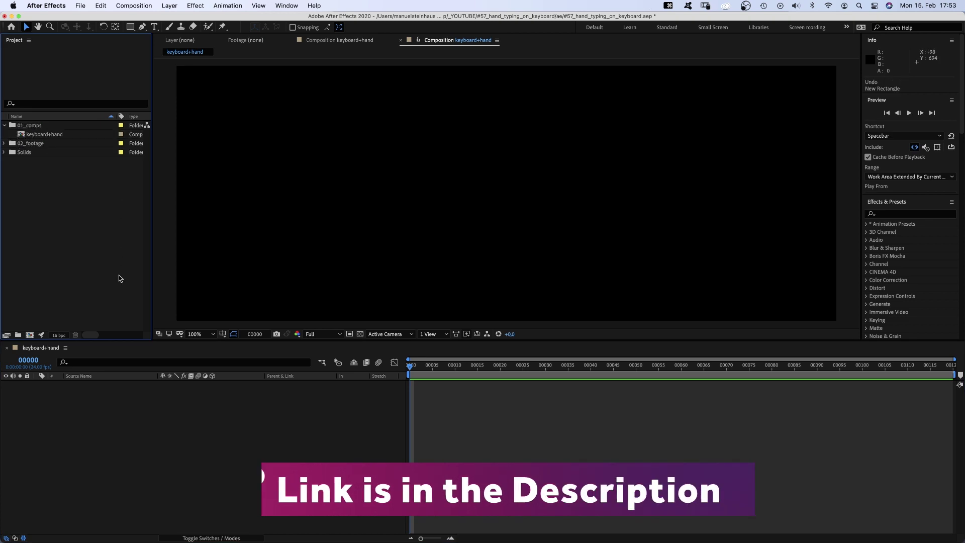
Create a shape layer with a rectangle filling the composition and name the layer "keys_row_1".
left_click(156, 437)
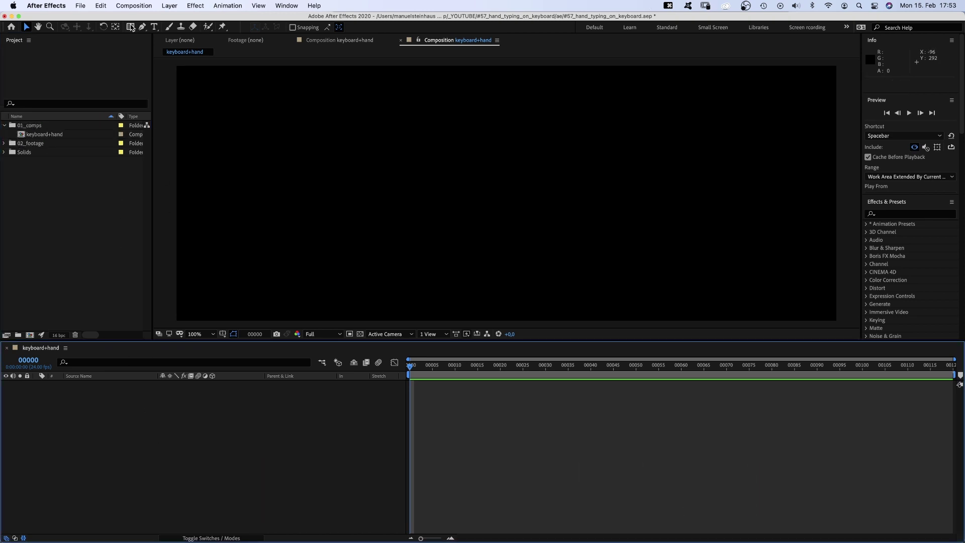
double_click(131, 28)
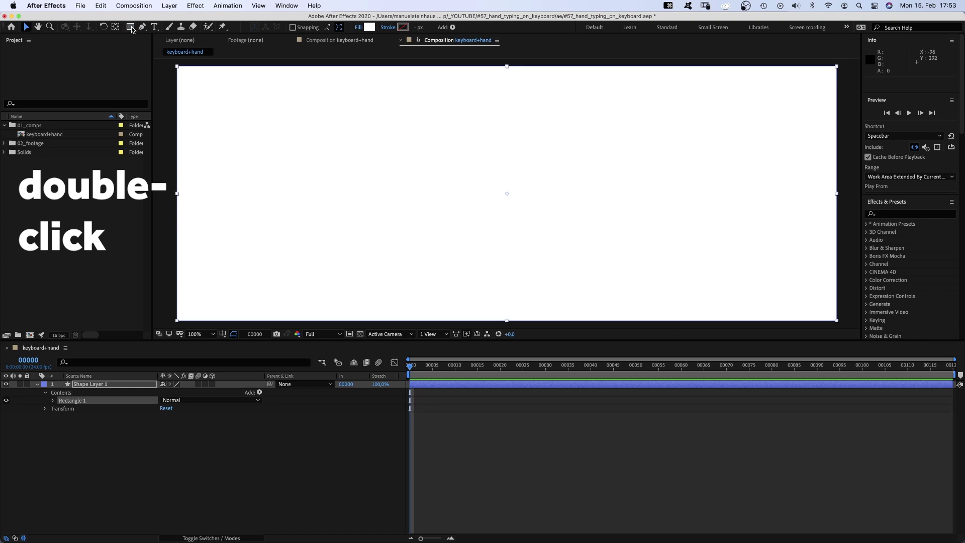
left_click(101, 385)
key("Return")
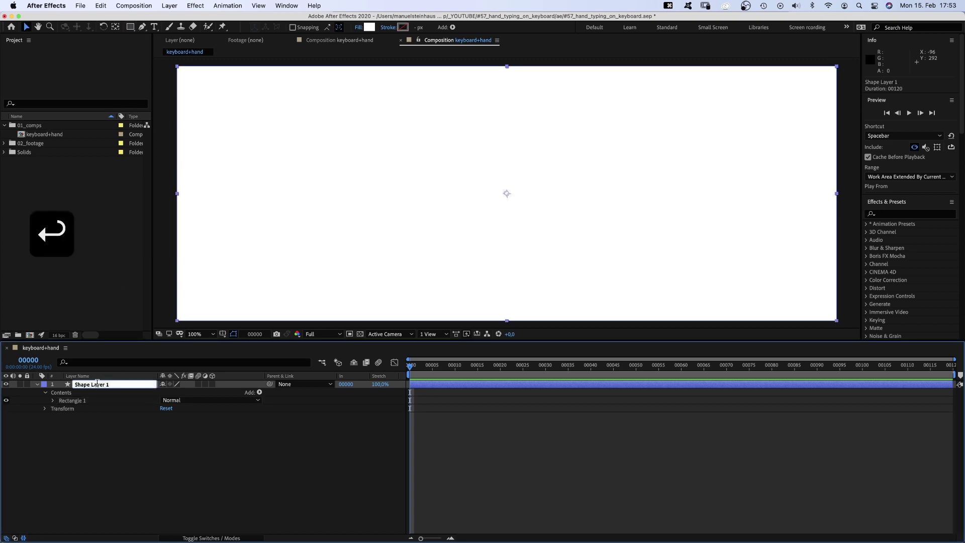
type("keys_row_1")
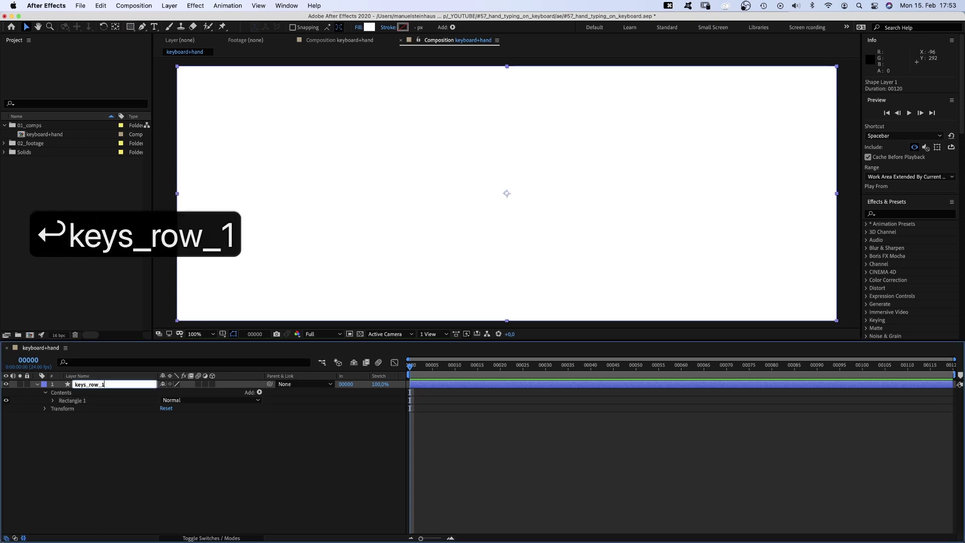
key("Return")
Set the rectangle path of keys_row_1 to 150 × 150 with a roundness of 20.
left_click(53, 401)
left_click(60, 408)
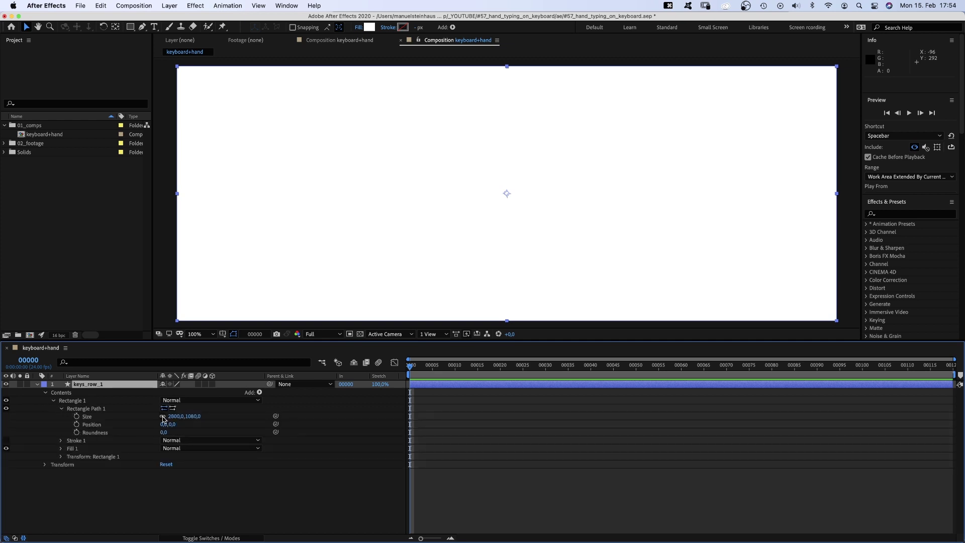
type("150")
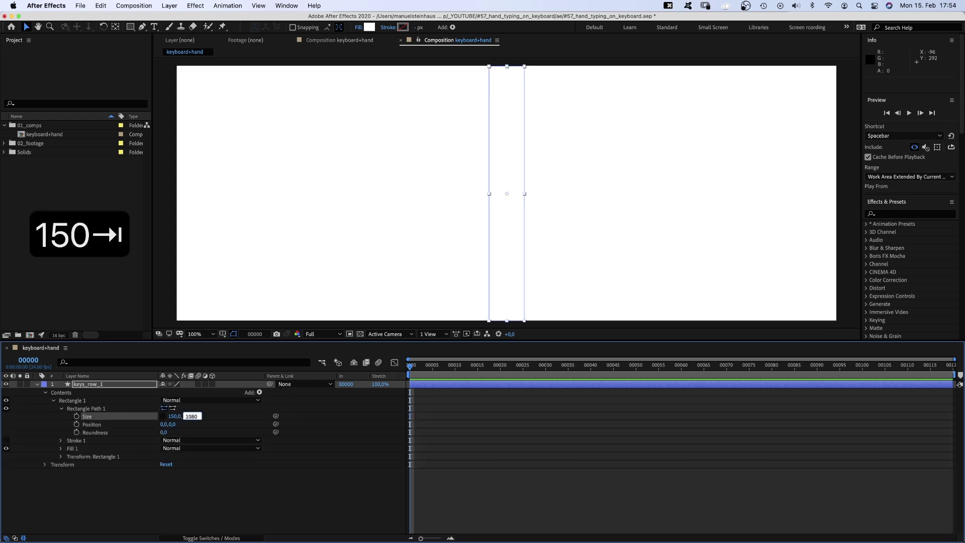
key("Tab")
type("150")
key("Return")
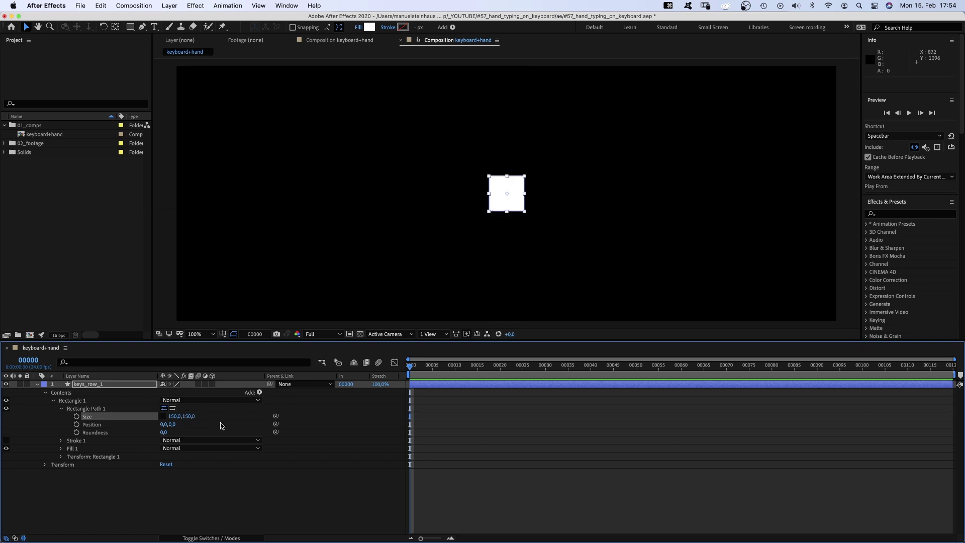
type("20")
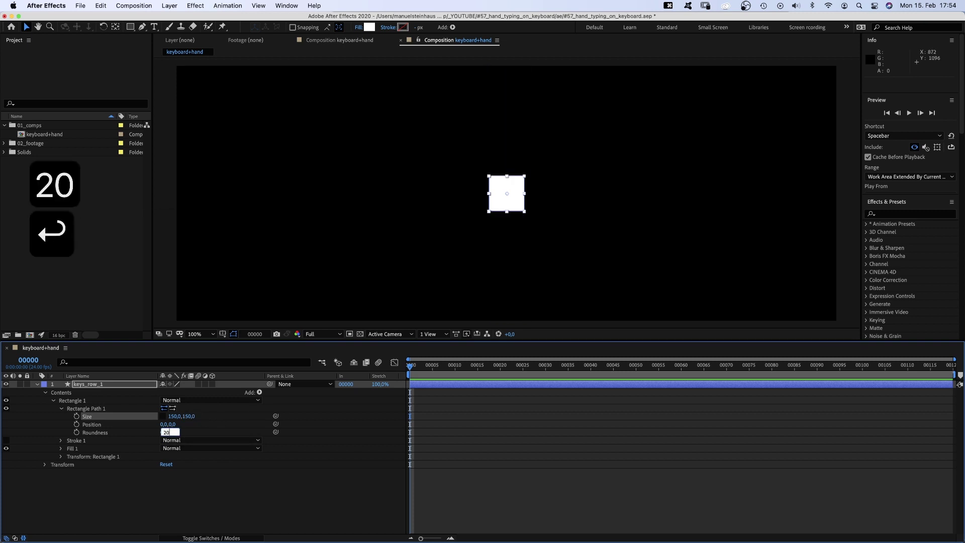
key("Return")
Set the fill of the rounded square to none.
left_click(359, 27)
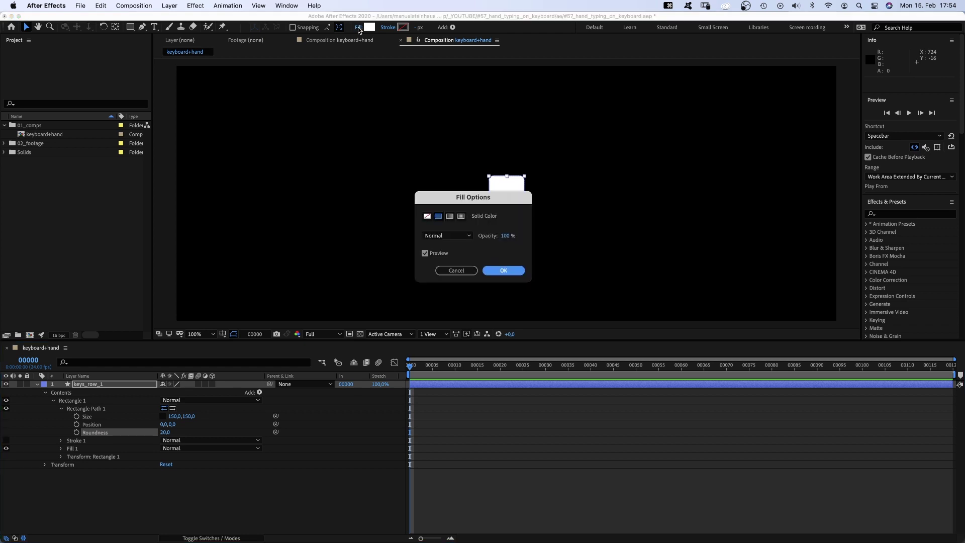
left_click(427, 216)
left_click(503, 270)
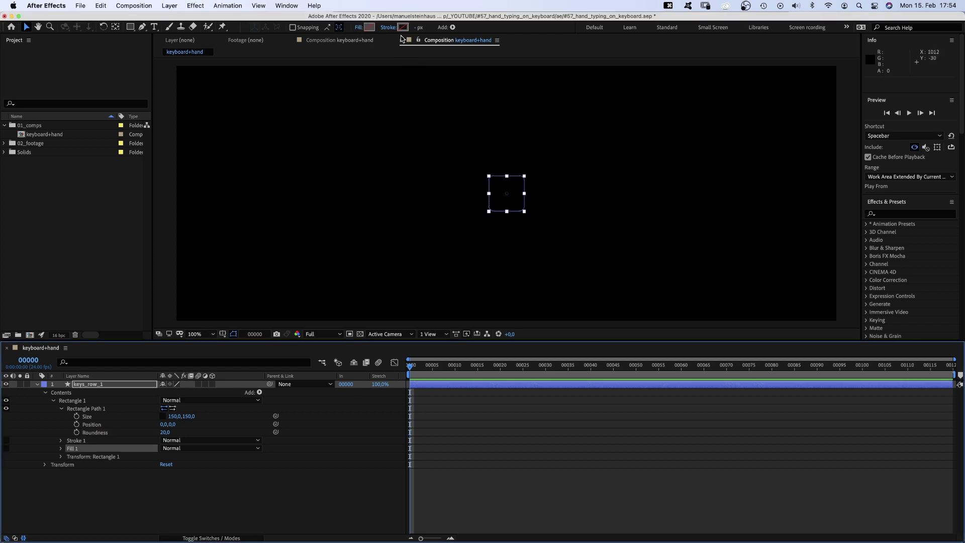
Give the rounded square a 2 px stroke in orange-red FF4600.
left_click(403, 27)
left_click(164, 308)
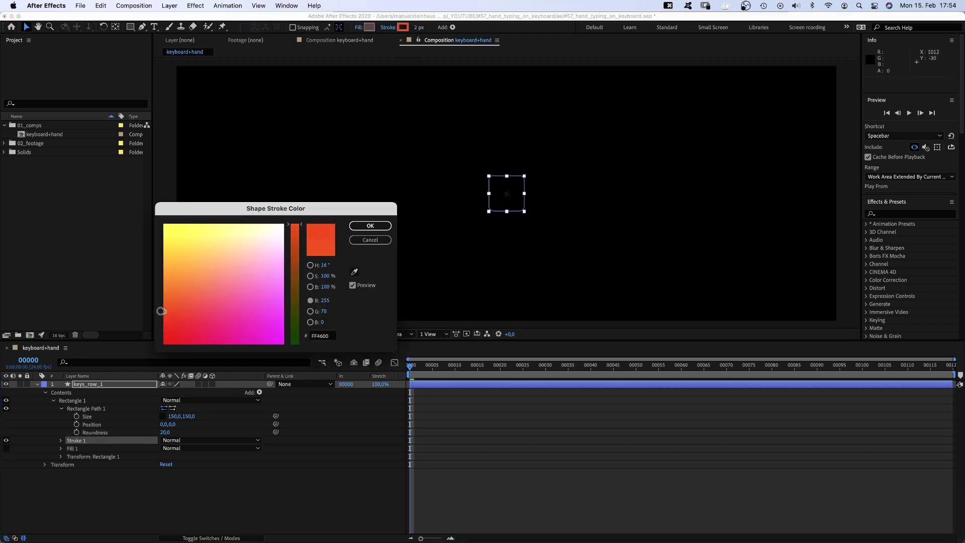
left_click(371, 226)
left_click(417, 27)
type("2")
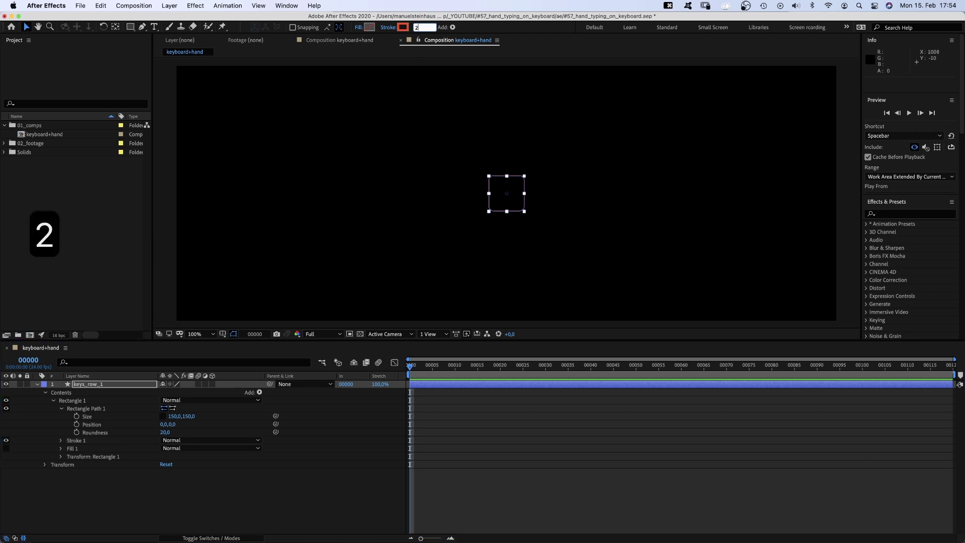
key("Return")
left_click(187, 407)
Add a Repeater to keys_row_1 and set it to 11 copies.
left_click(259, 393)
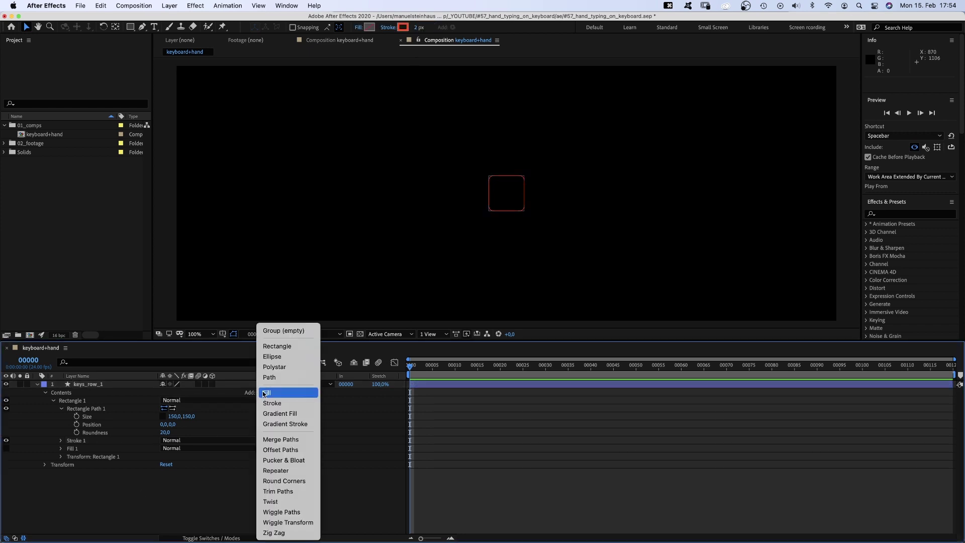
left_click(279, 470)
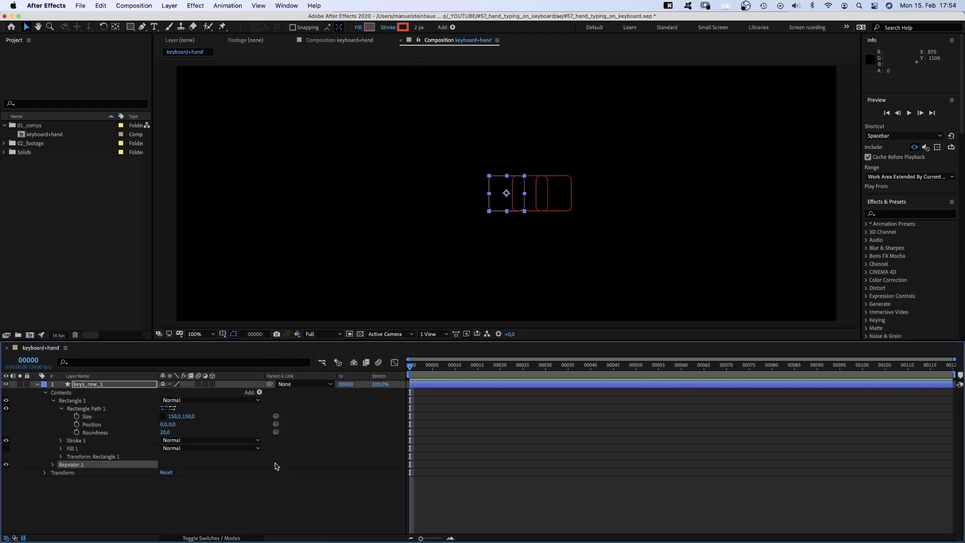
left_click(53, 465)
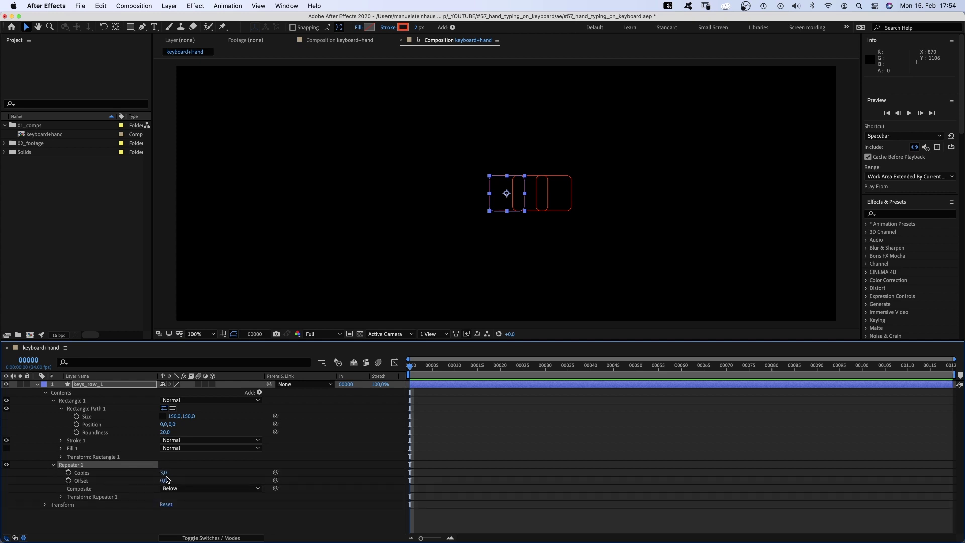
left_click(164, 472)
type("11")
key("Return")
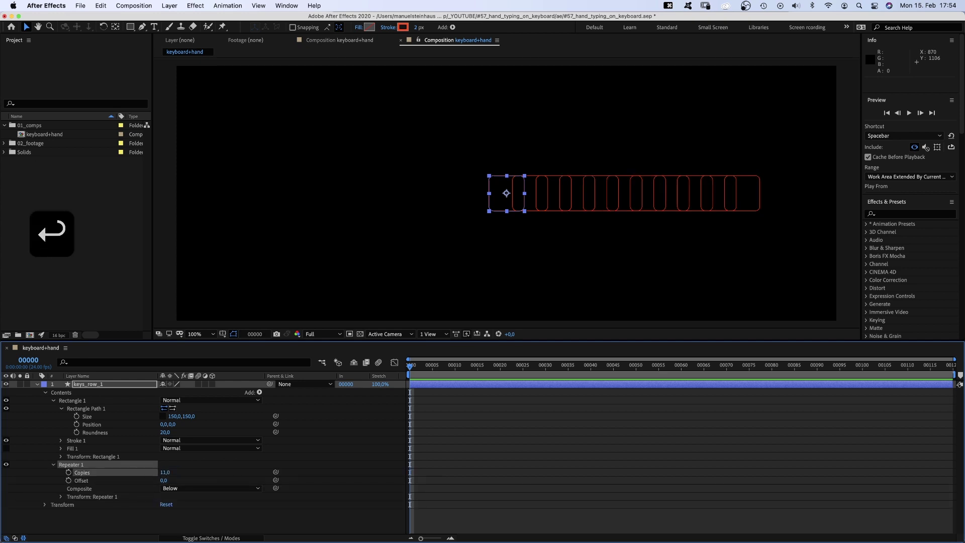
Set the horizontal position in the Repeater's transform to 200 to space the keys apart.
left_click(61, 496)
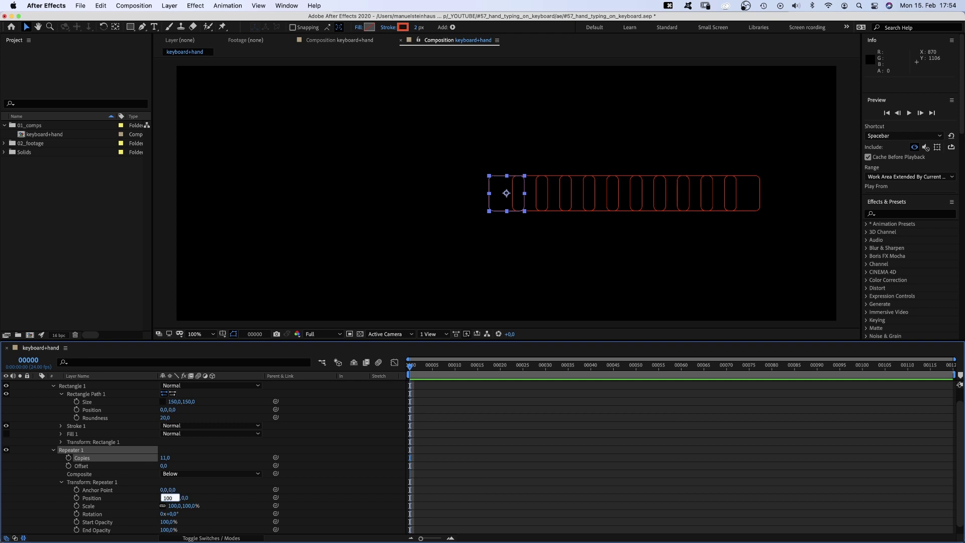
left_click(165, 498)
type("200")
key("Return")
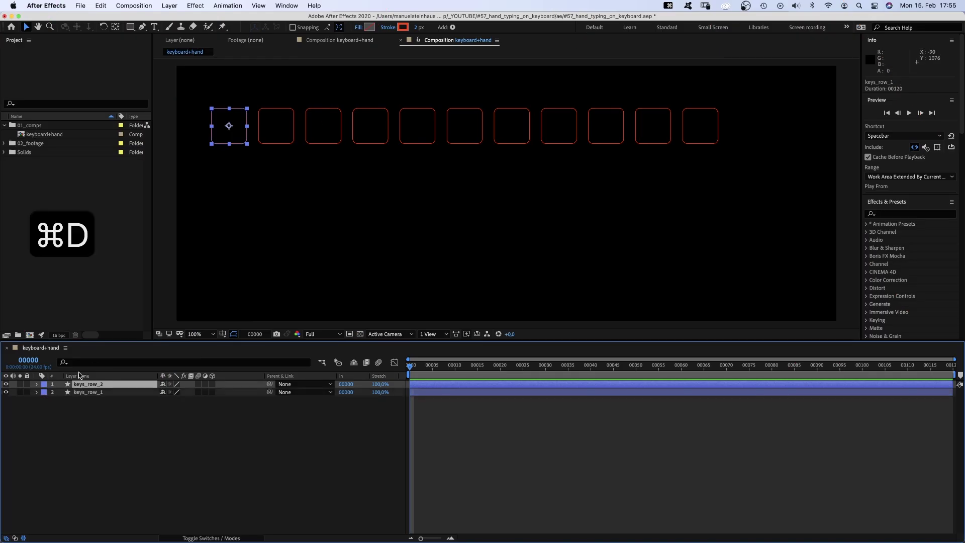
Arrange duplicates of the key row beneath the first as four staggered rows, the second at about 310, 450 and the fourth at about 254, 842.
left_click_drag(228, 125, 250, 173)
key("super+d")
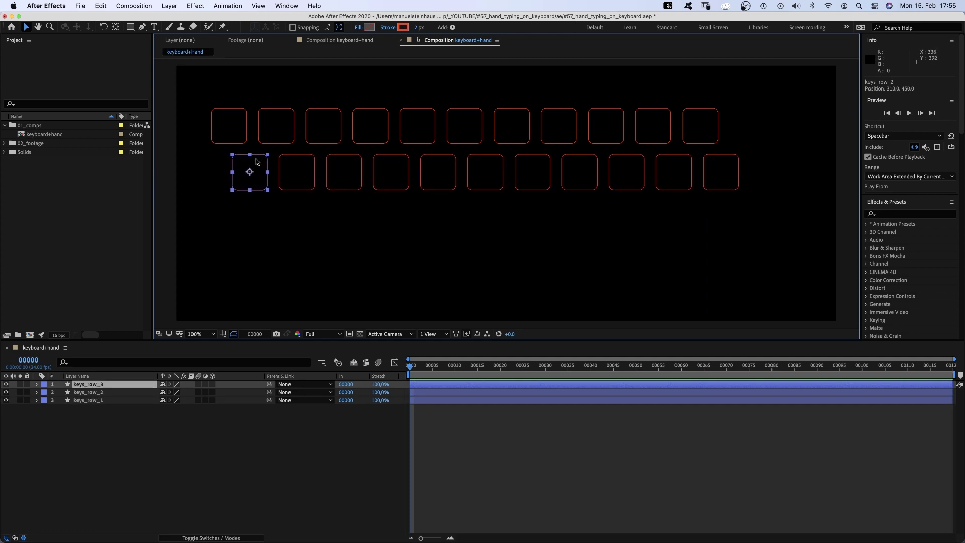
left_click_drag(251, 172, 236, 267)
key("super+d")
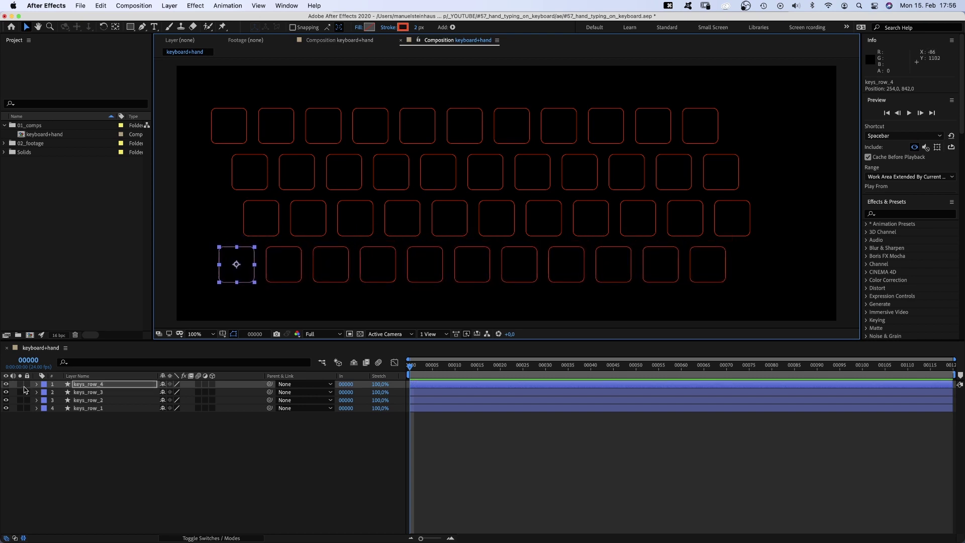
Reduce the Repeater copies of keys_row_4 to 10 and collapse the layer's properties.
left_click(36, 385)
left_click(45, 393)
left_click(54, 408)
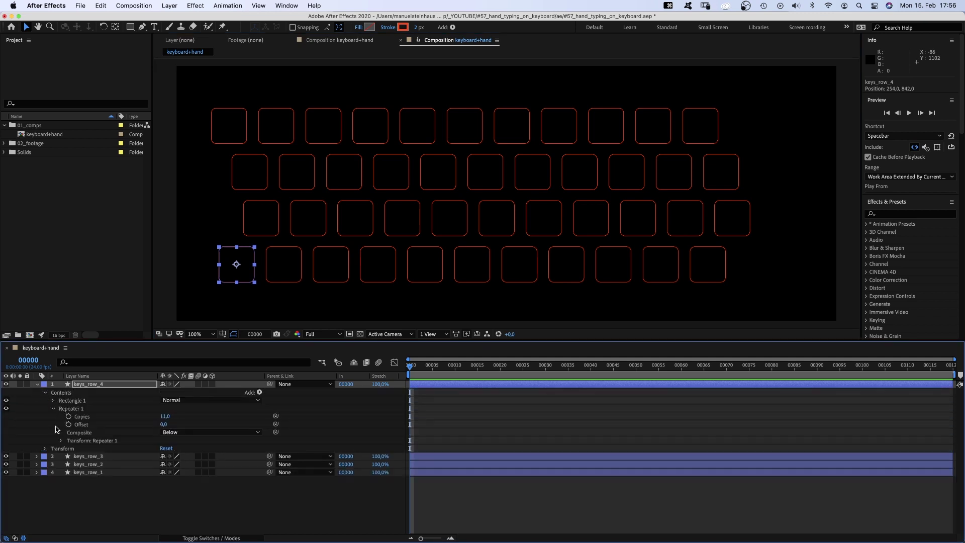
type("10")
key("Return")
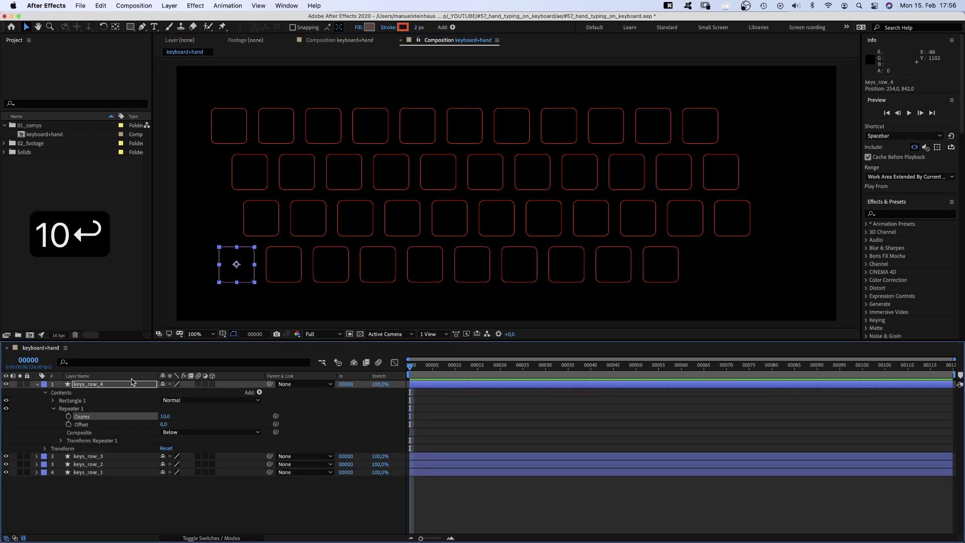
left_click(53, 408)
left_click(37, 384)
left_click(93, 445)
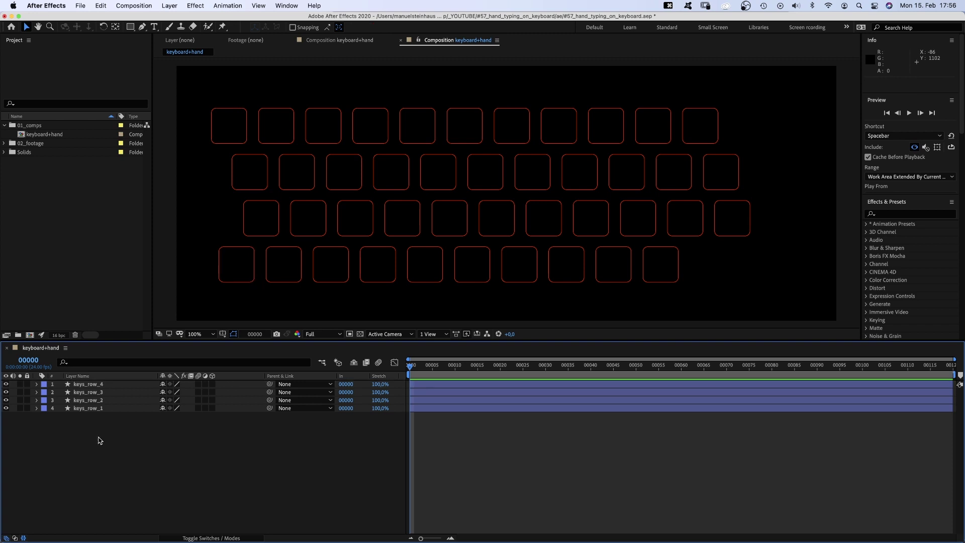
Duplicate the keys_row_1 layer and rename the copy "backspace".
left_click(89, 410)
key("cmd+d")
key("Return")
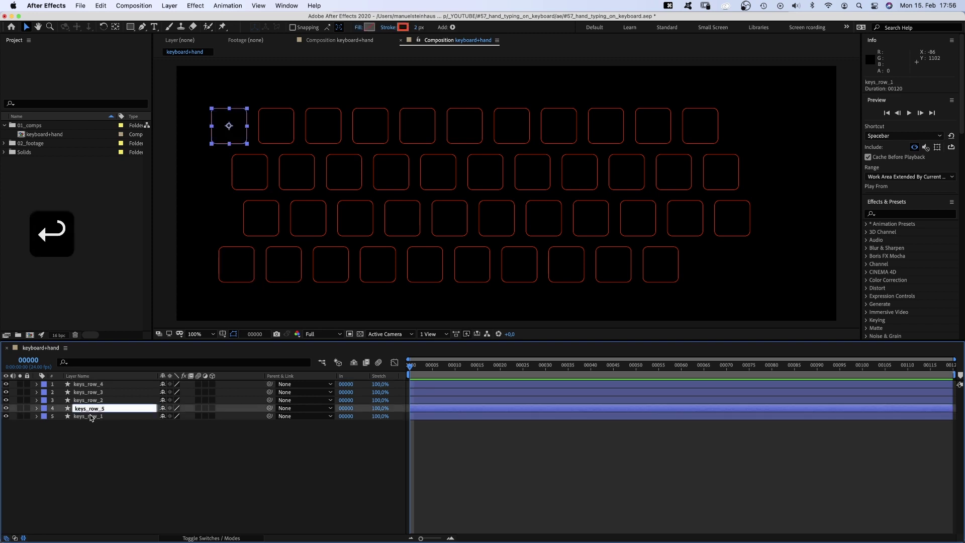
type("backspace")
key("Return")
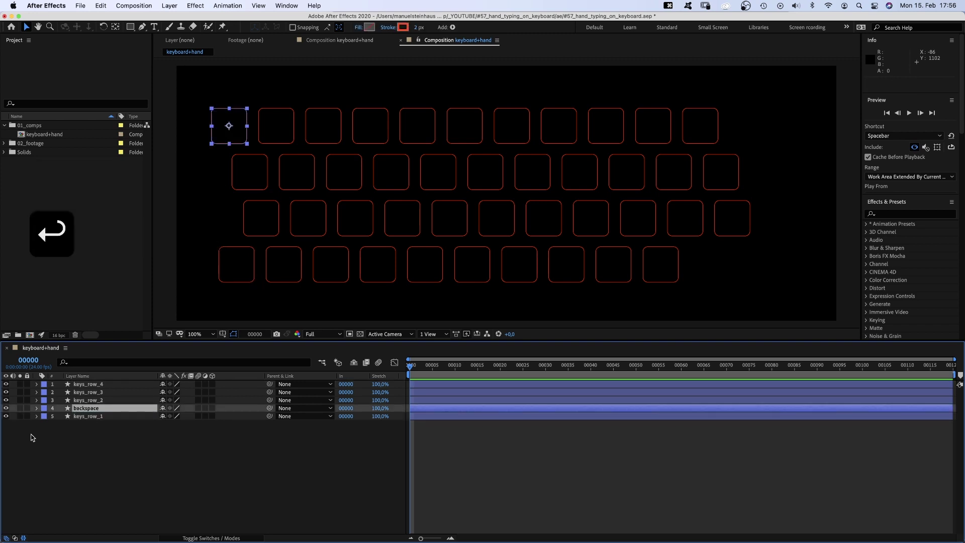
Delete the Repeater from the backspace layer and move its single key to the right end of the first row, at about 2464, 254.
left_click(36, 408)
left_click(45, 416)
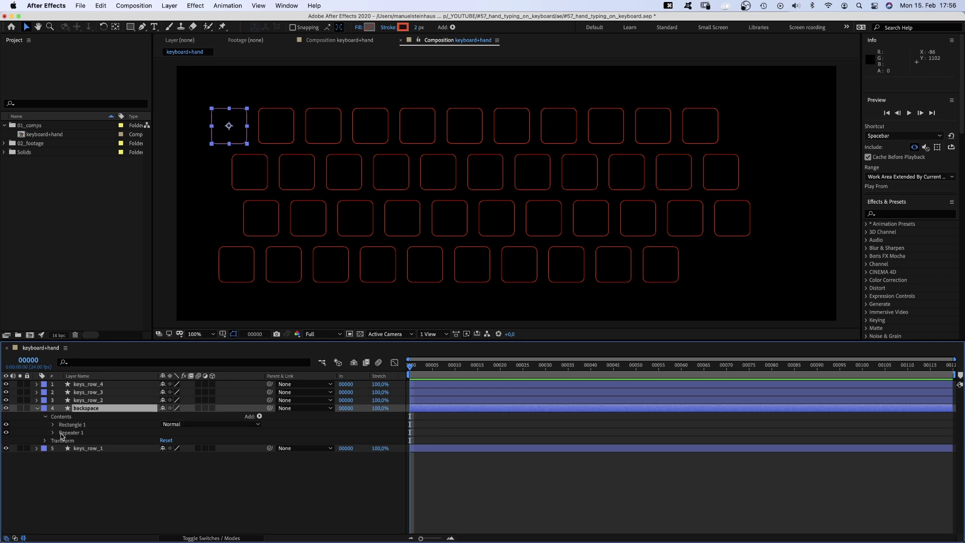
left_click(64, 433)
key("BackSpace")
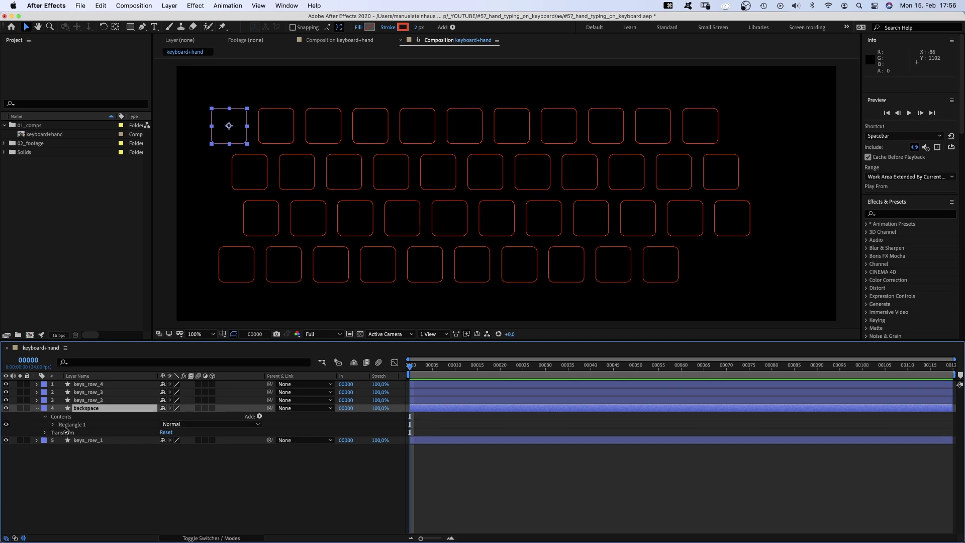
left_click_drag(230, 129, 759, 130)
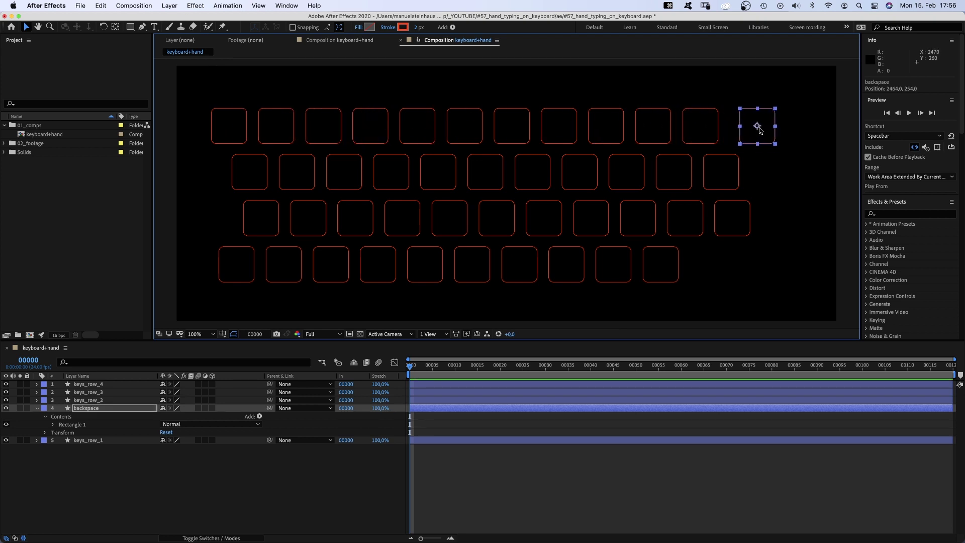
Set the width of the backspace key's rectangle path to 225 and select the key in the composition.
left_click(52, 424)
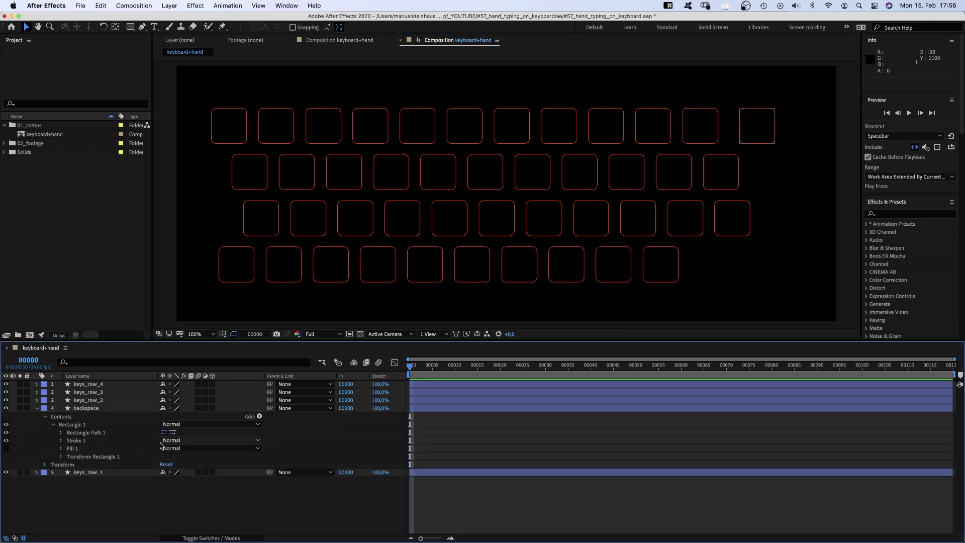
left_click(60, 432)
type("225")
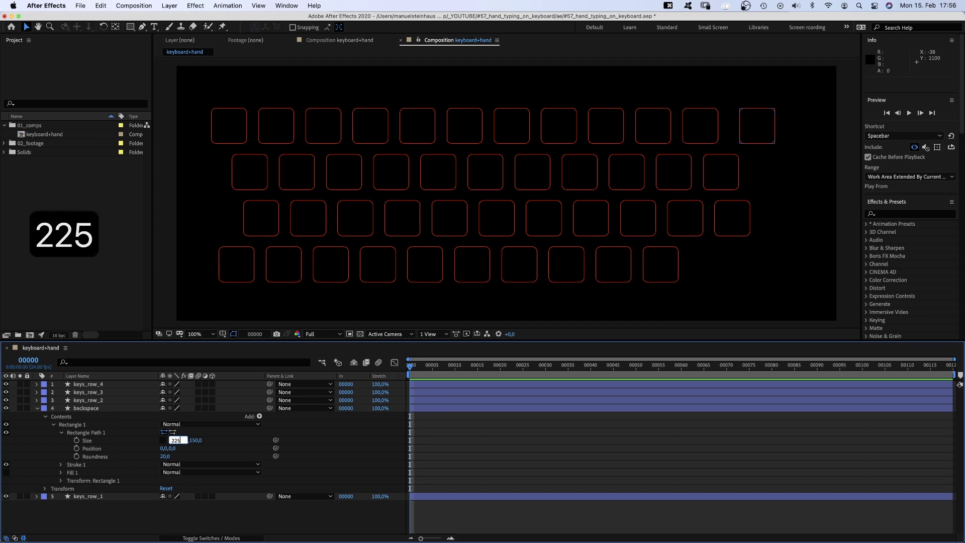
key("Return")
left_click(771, 127)
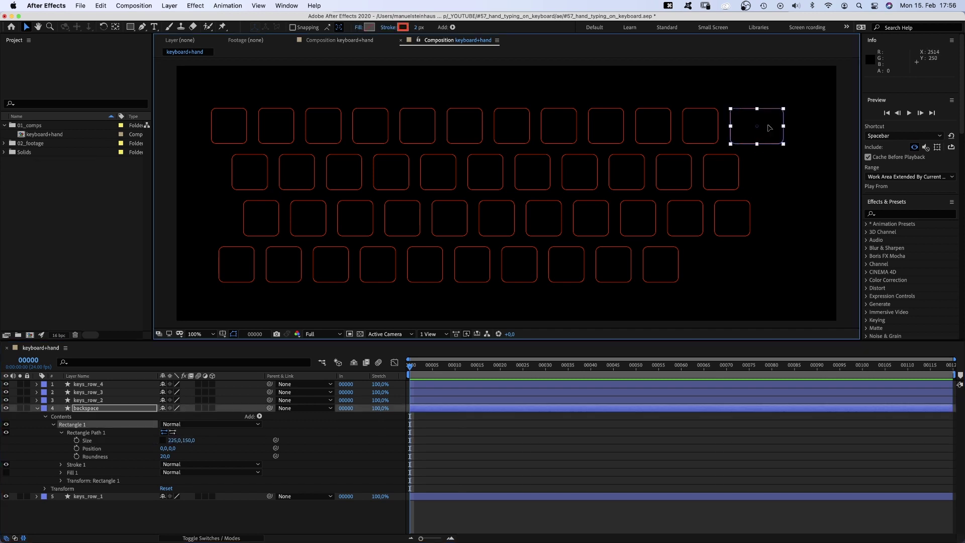
Collapse the backspace layer's properties, then duplicate the keys_row_2 layer and rename the copy "enter".
left_click(36, 408)
left_click(84, 446)
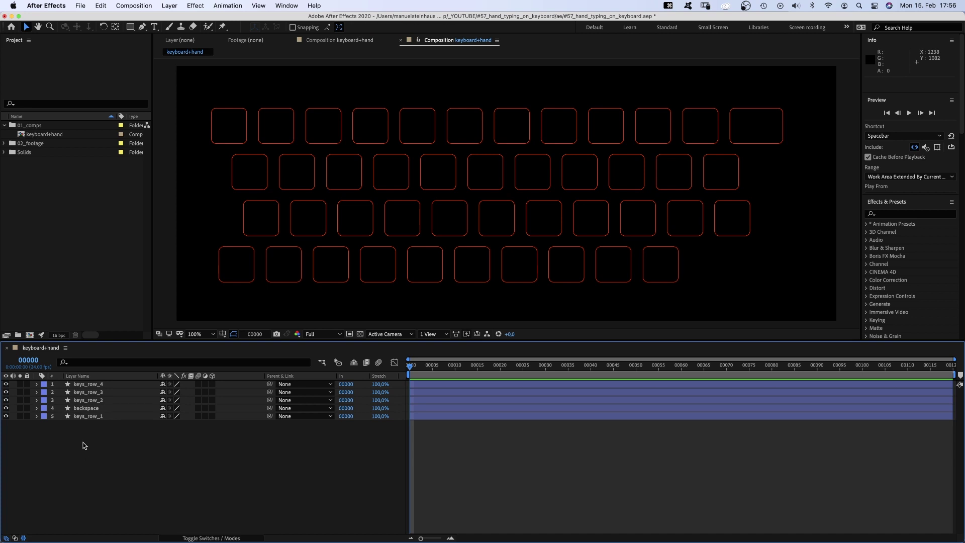
left_click(87, 400)
key("super+d")
key("Return")
type("enter")
key("Return")
Delete the Repeater from the enter layer and move its single key to the right end of the second row, at about 2504, 450.
left_click(36, 401)
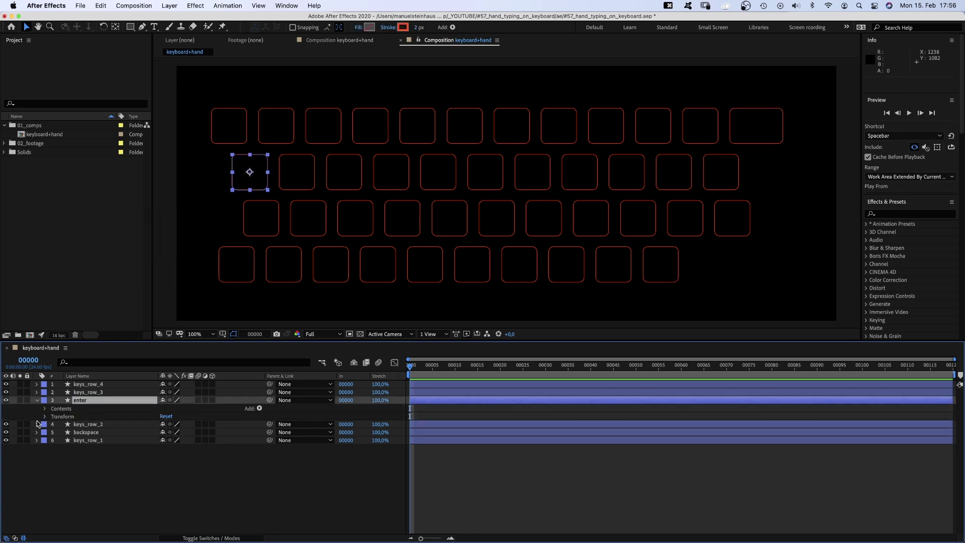
left_click(46, 409)
left_click(59, 424)
key("BackSpace")
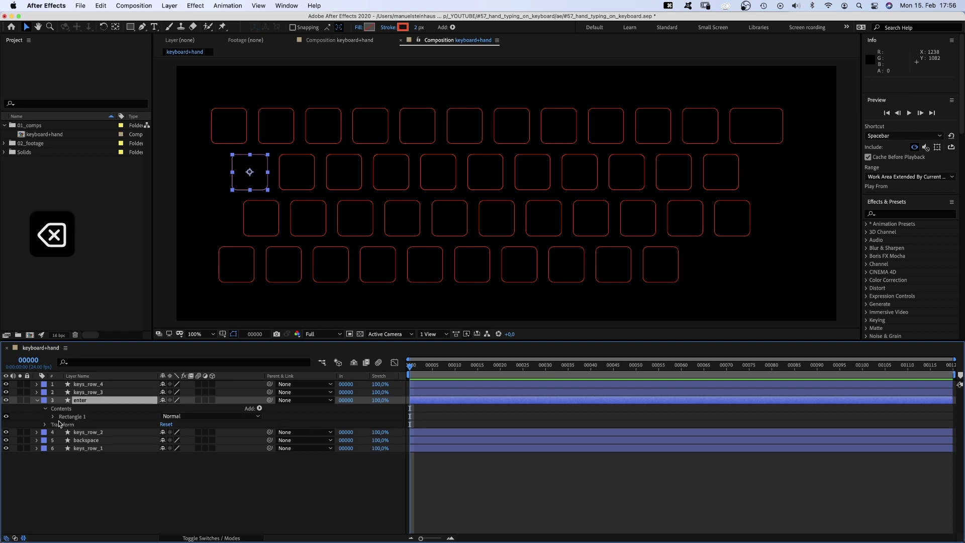
left_click_drag(260, 171, 767, 172)
Convert the enter key's Rectangle Path 1 to a Bezier path.
key("z")
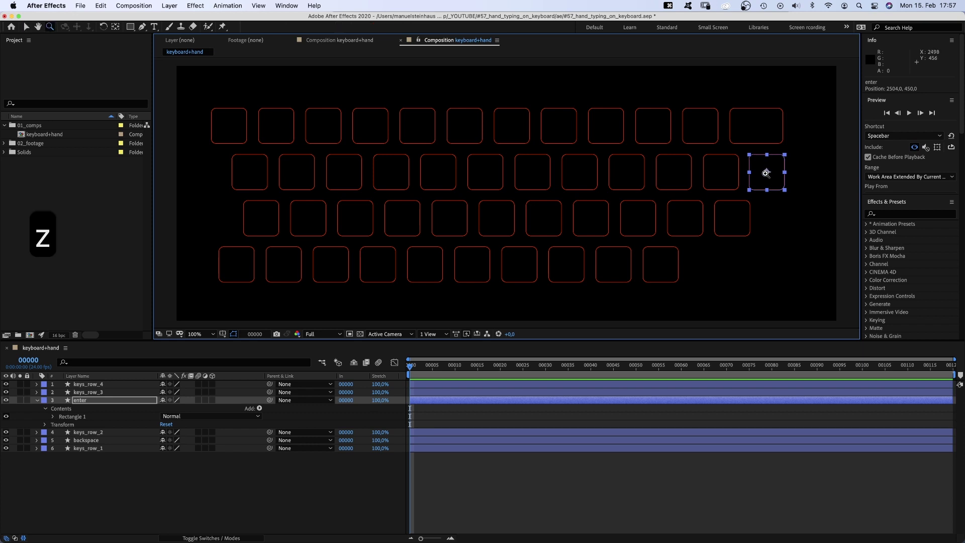
left_click(767, 173)
left_click(491, 198)
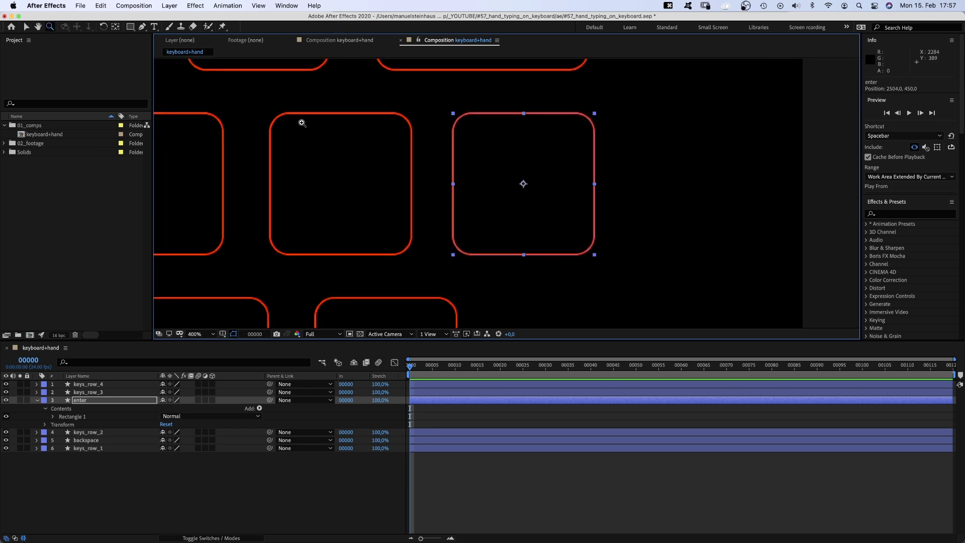
left_click(142, 27)
left_click(71, 416)
left_click(53, 418)
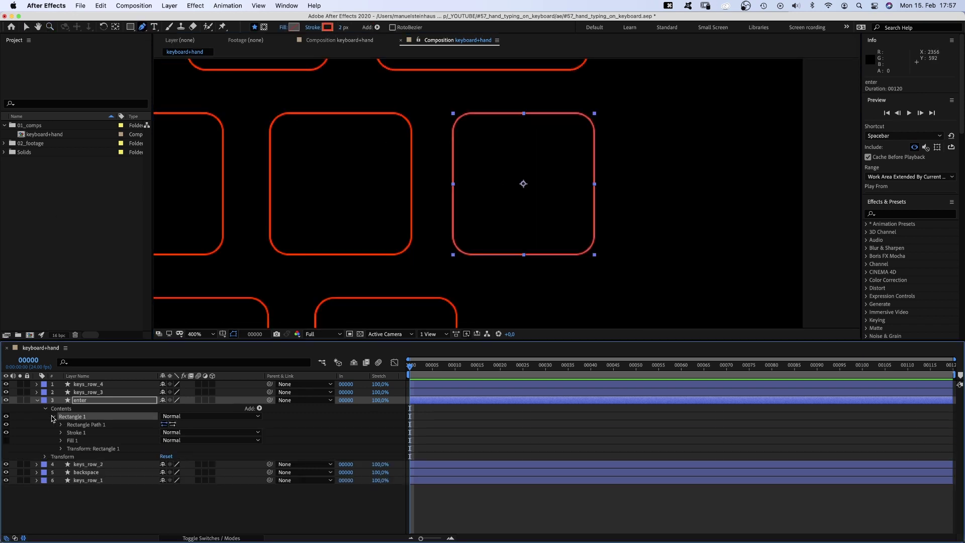
right_click(90, 427)
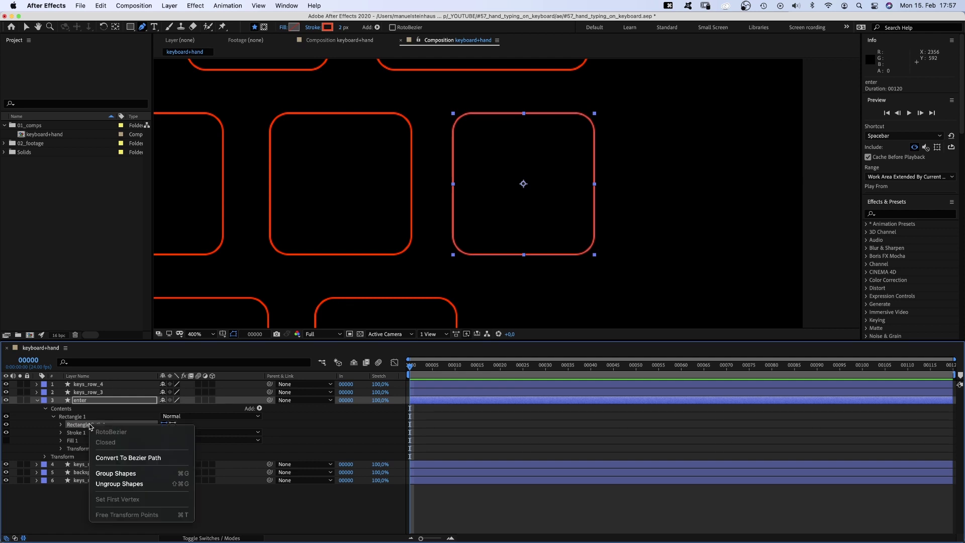
left_click(122, 458)
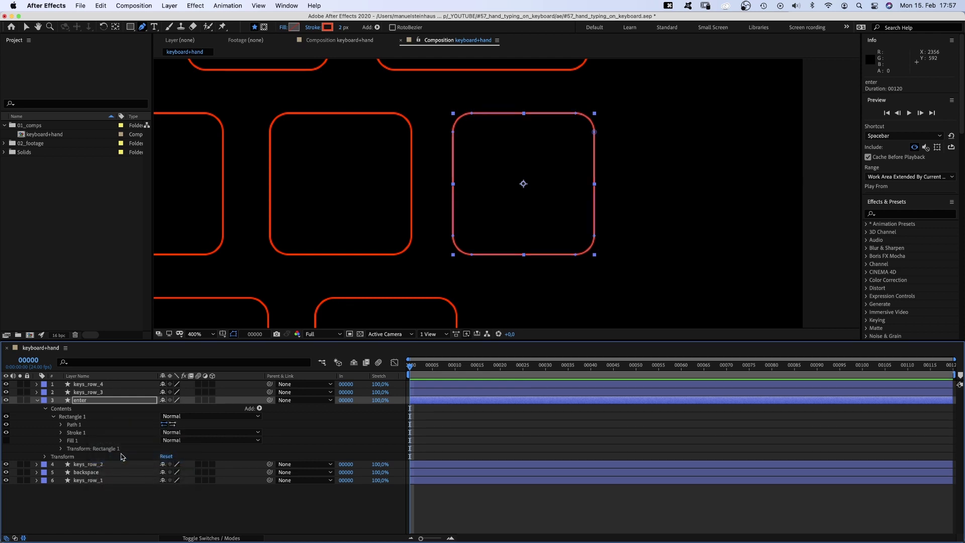
Add vertices to the enter key's bottom edge and extend its right-hand part down to the bottom of the third row.
left_click(507, 255)
key("v")
left_click_drag(577, 256, 590, 248)
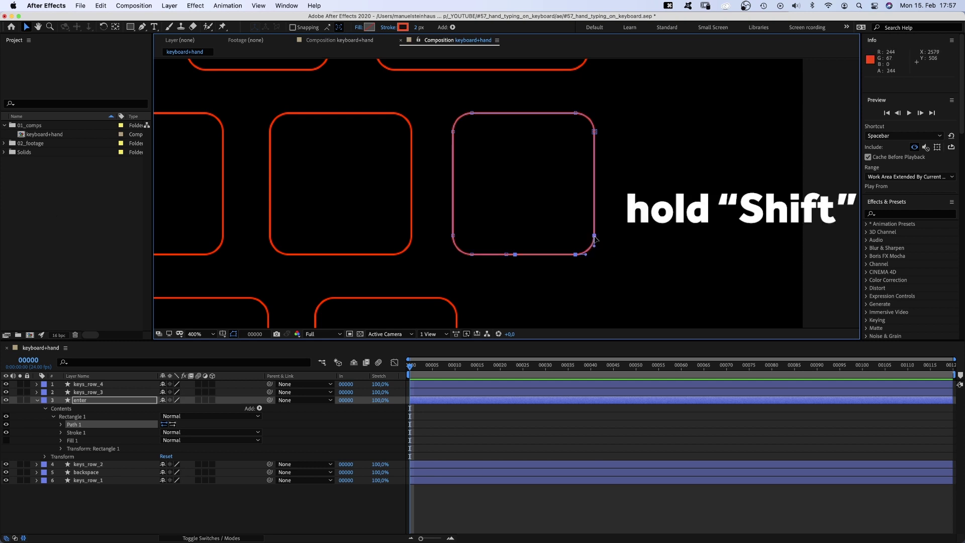
left_click_drag(604, 298, 653, 157)
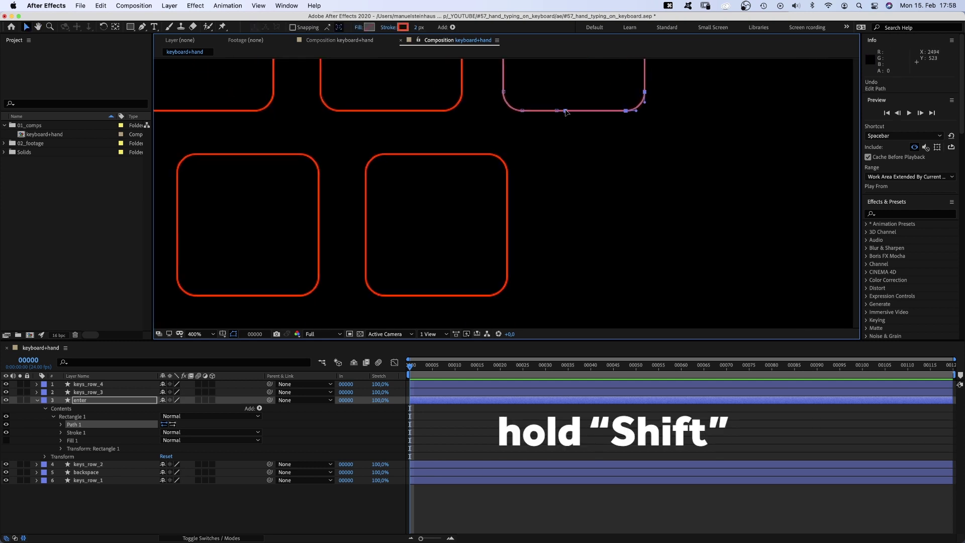
left_click_drag(566, 112, 576, 295)
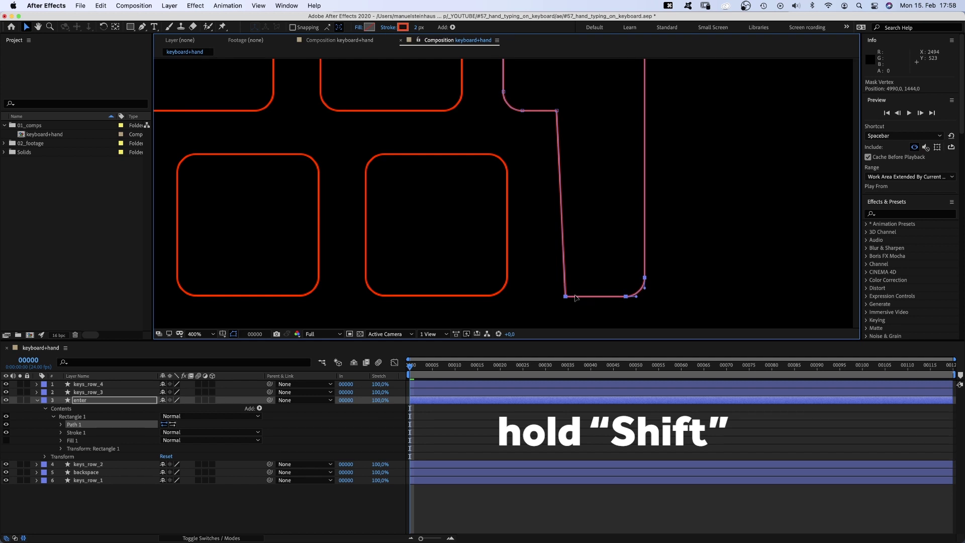
Show the rulers and place a horizontal guide at the third row's bottom edge and a vertical guide at about x 2478.
key("super+r")
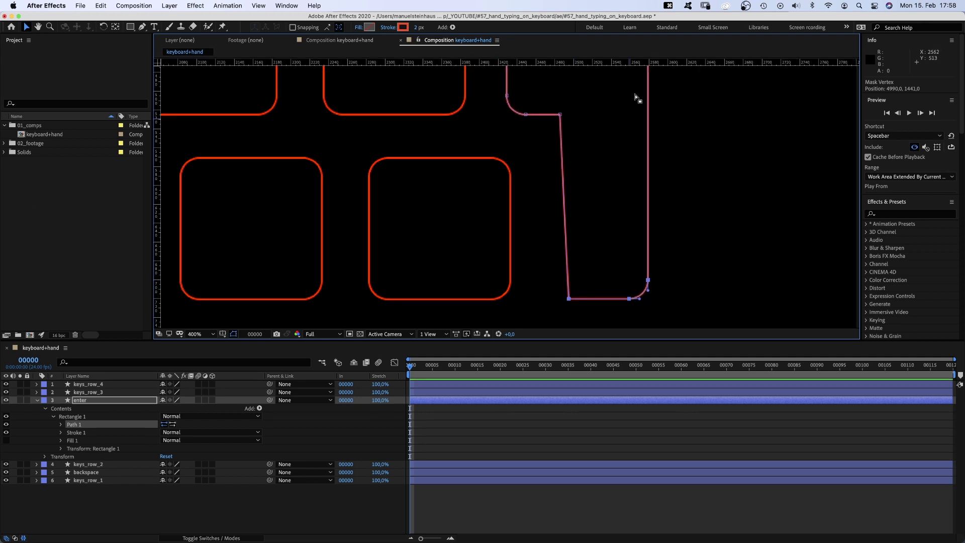
left_click_drag(600, 65, 631, 305)
left_click_drag(370, 181, 537, 196)
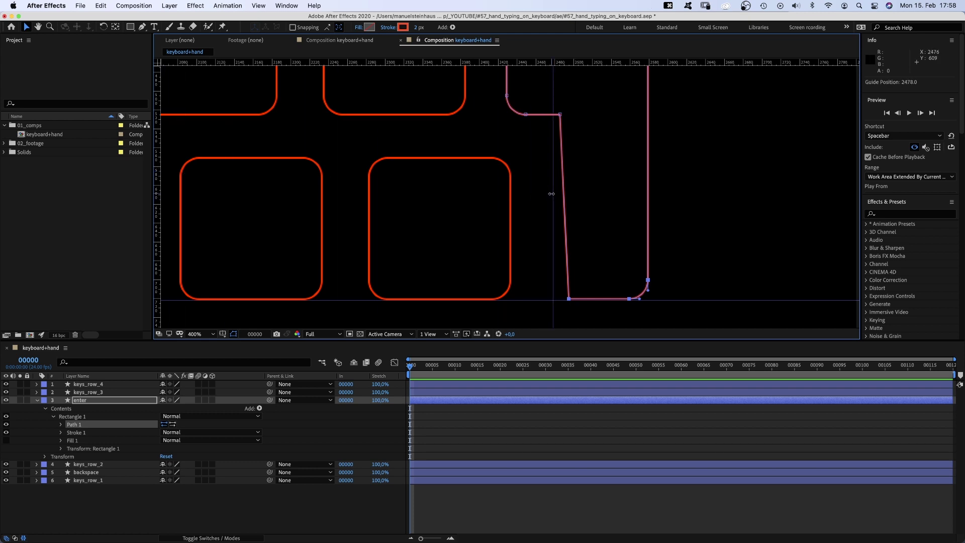
Align the enter key's inner corner vertex and lower-left vertex with the vertical guide to straighten the lower part's left edge.
key("Left")
key("Left")
key("Left")
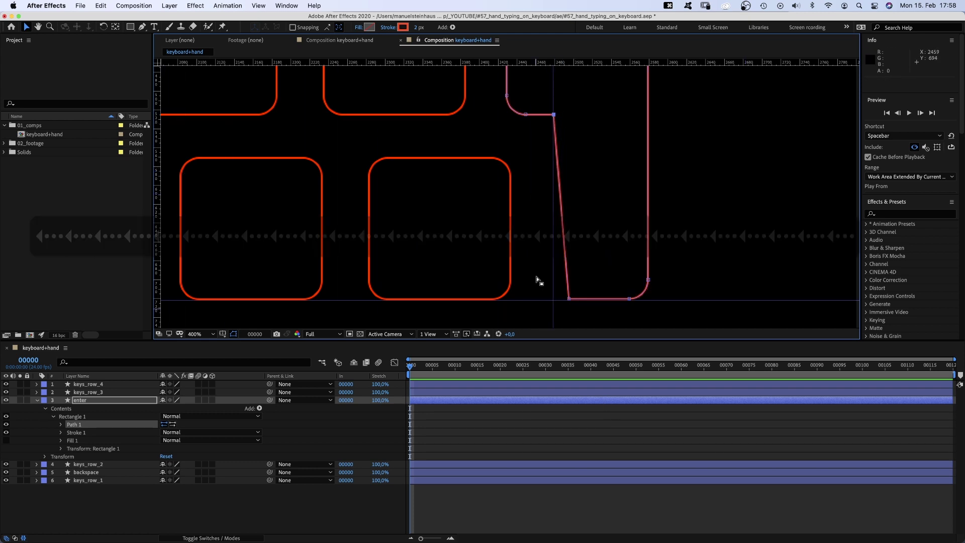
left_click_drag(570, 299, 557, 296)
Add Round Corners to the enter key's shape and set the radius to 20.
left_click(260, 408)
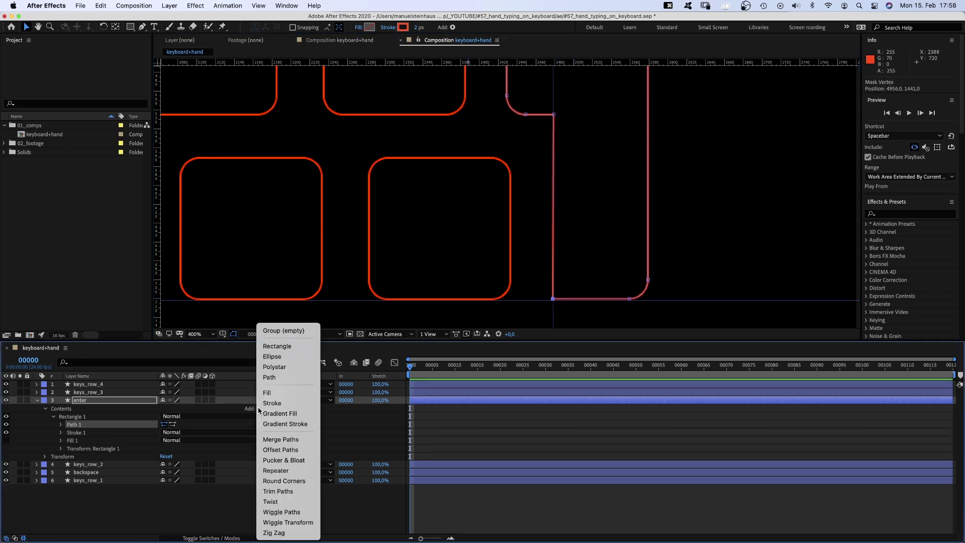
left_click(284, 481)
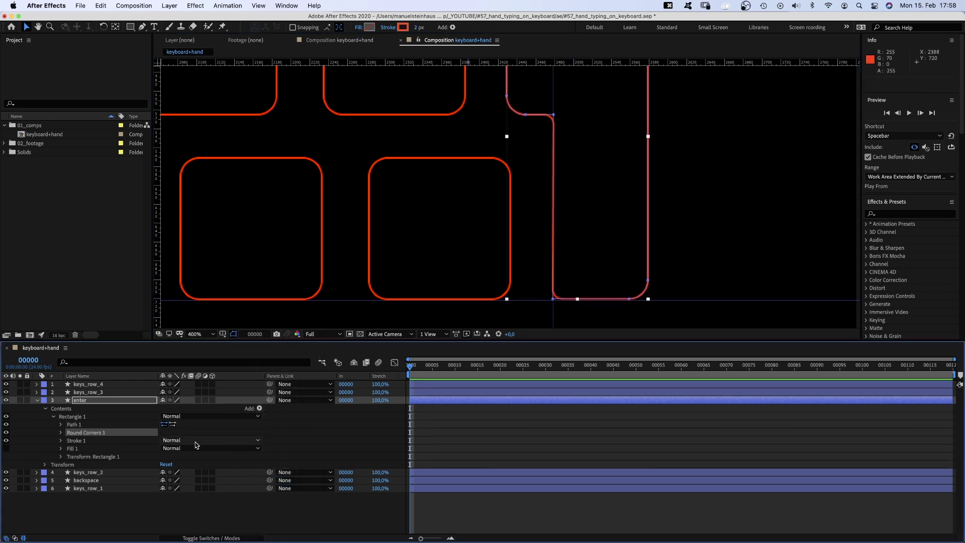
left_click(60, 433)
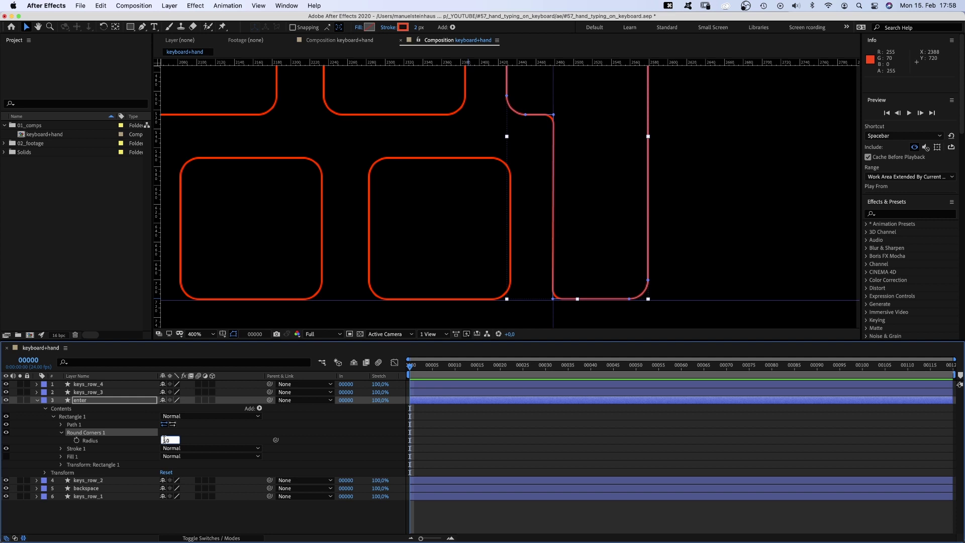
type("20")
key("Return")
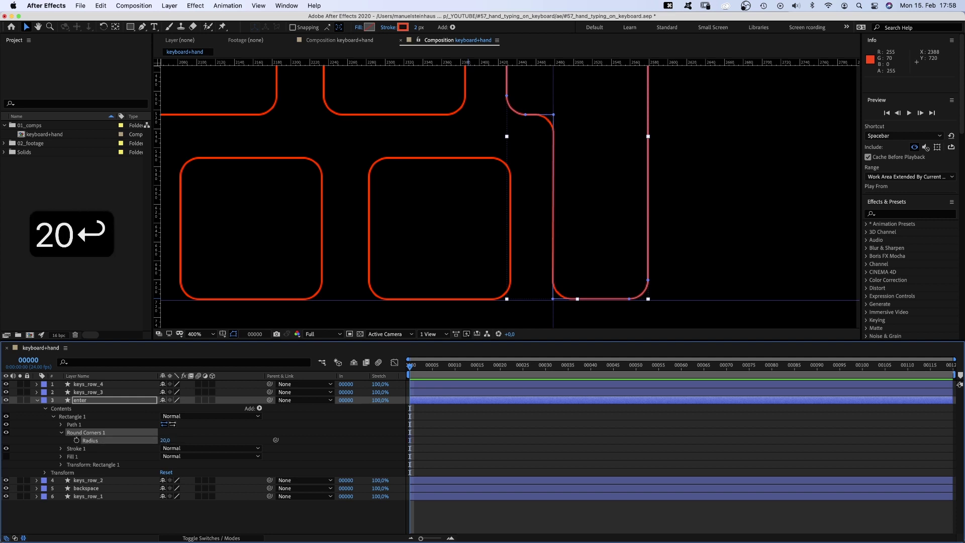
Hide the rulers and guides and collapse the enter layer's properties.
left_click(46, 439)
key("z")
left_click(539, 216, "alt")
left_click(523, 215, "alt")
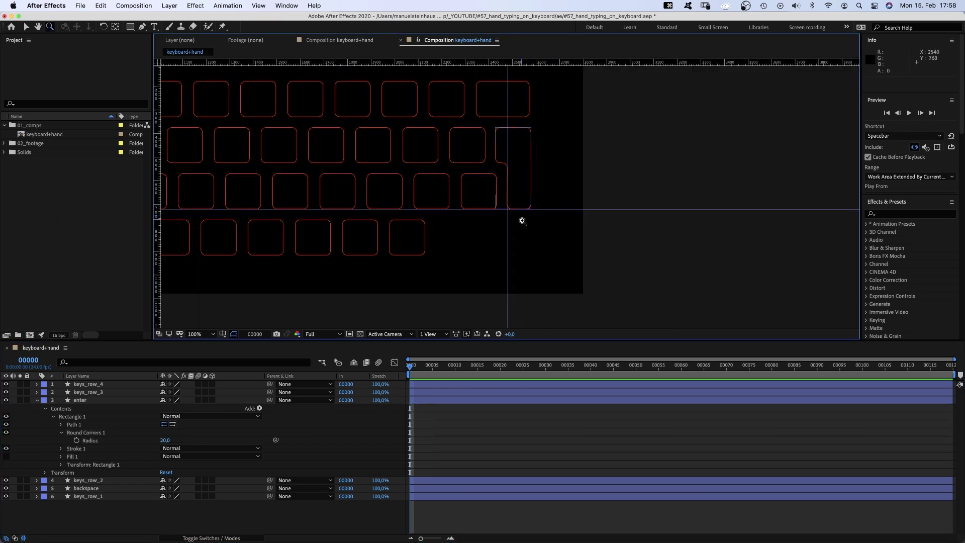
key("space")
left_click_drag(443, 239, 698, 263)
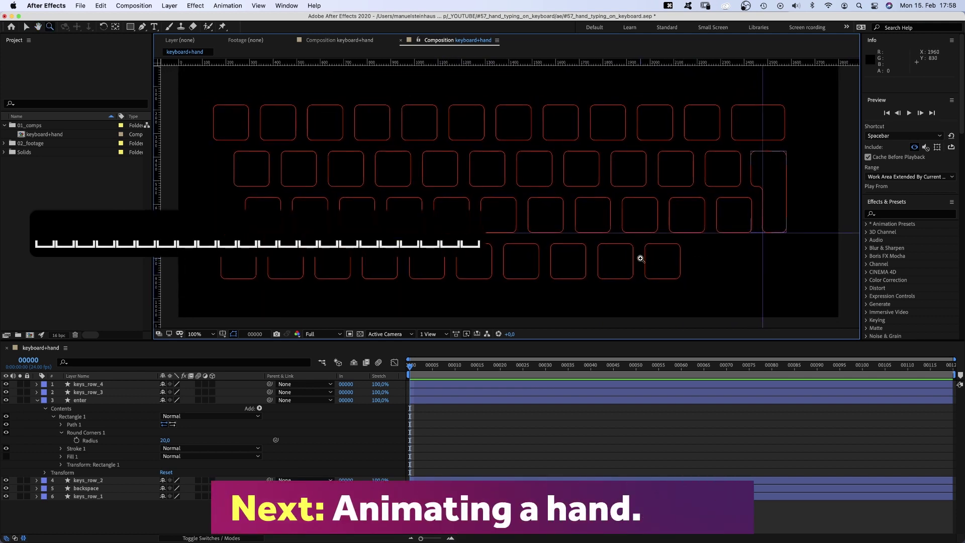
key("super+r")
left_click_drag(382, 296, 389, 301)
key("v")
left_click(222, 334)
left_click(231, 380)
left_click(37, 400)
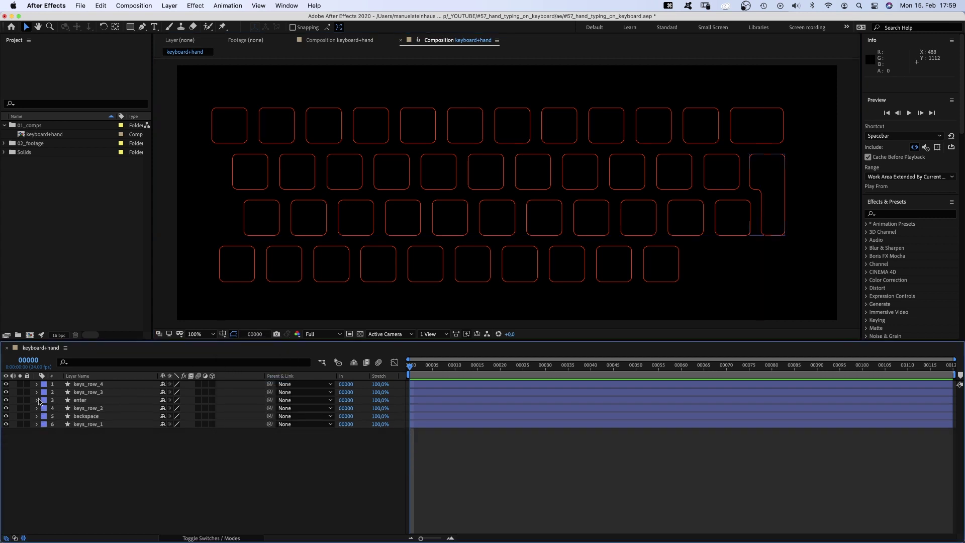
Duplicate the keys_row_4 layer and rename the copy "shift".
left_click(92, 387)
key("super+d")
key("Return")
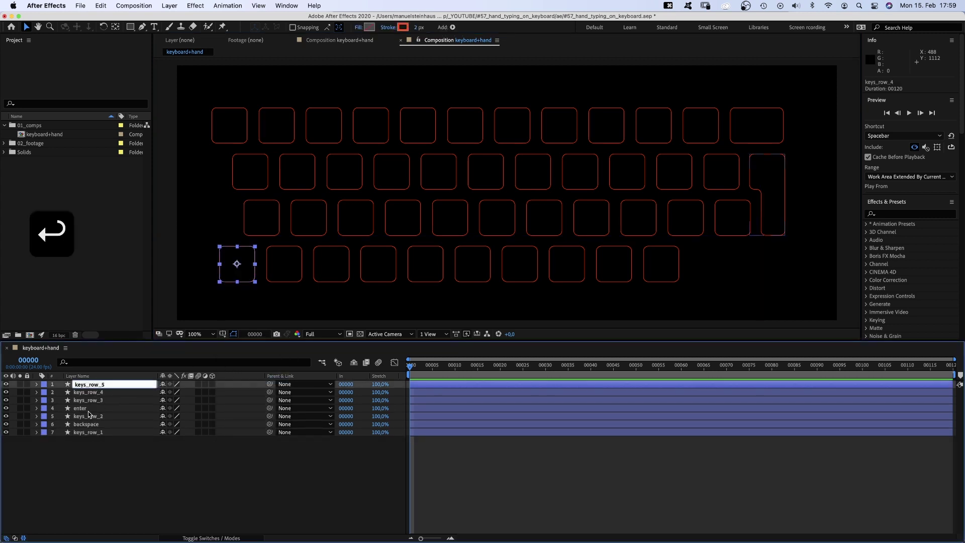
type("shift")
key("Return")
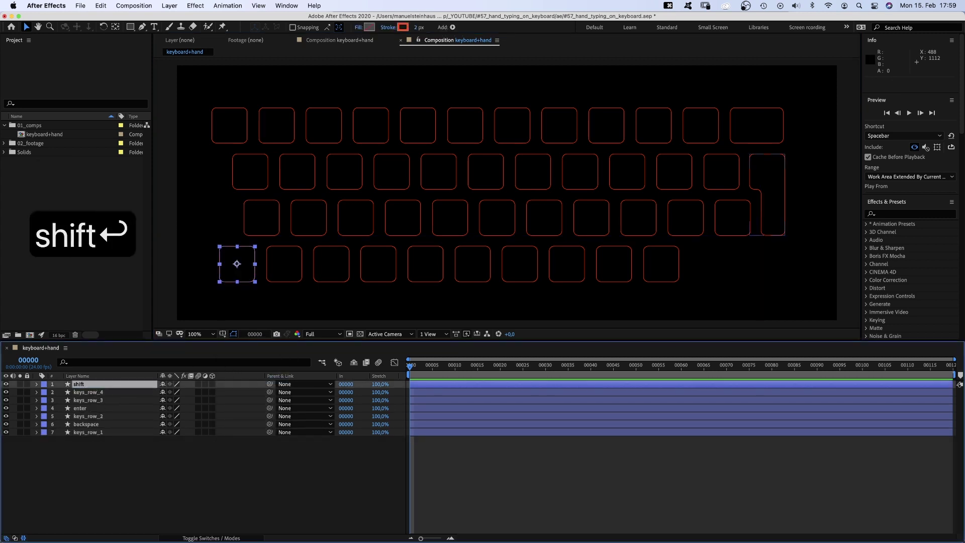
Delete the Repeater from the shift layer and move its single key to the right end of the fourth row, at about 2372, 842.
left_click(36, 384)
left_click(45, 393)
left_click(67, 409)
key("BackSpace")
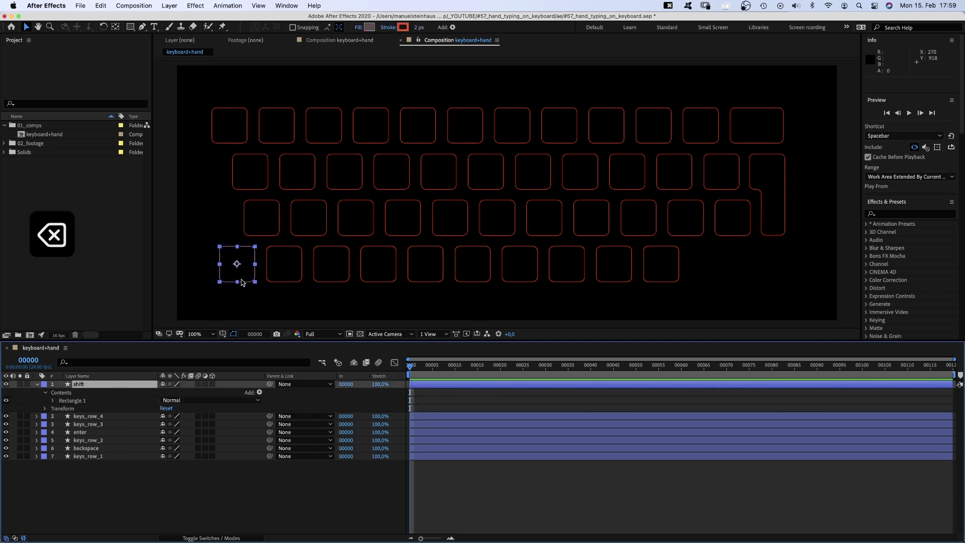
left_click_drag(240, 265, 734, 261)
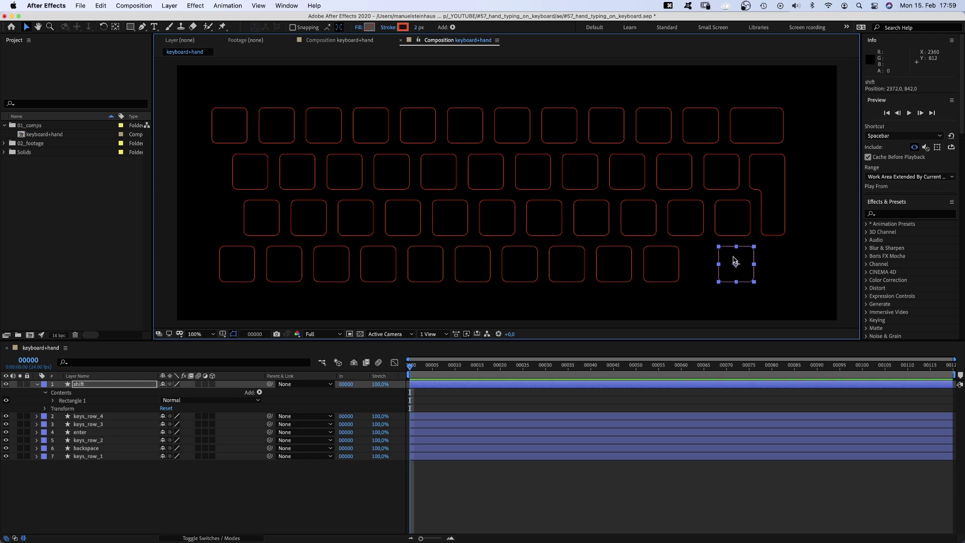
Set the width of the shift key's rectangle path to 400 and align its right edge with the enter key.
left_click(53, 401)
left_click(61, 408)
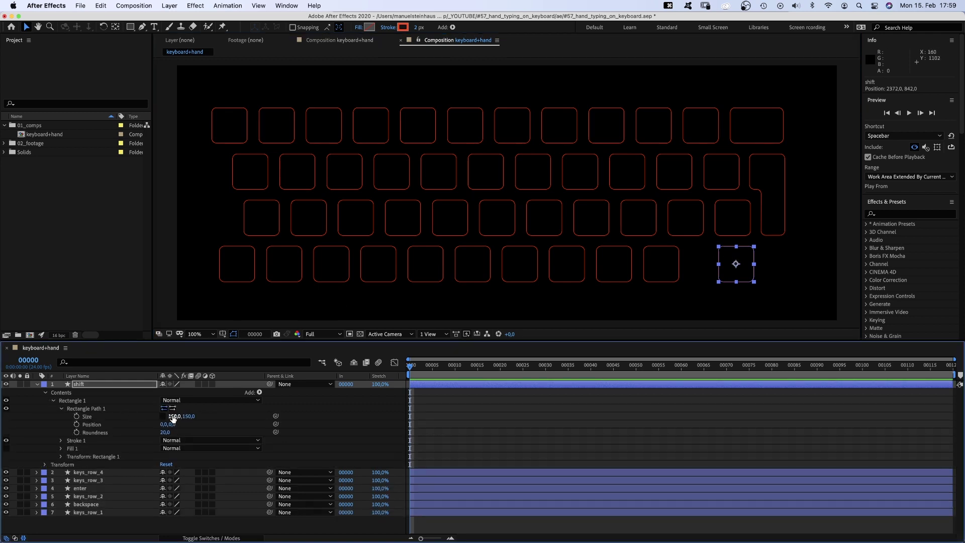
type("400")
key("Return")
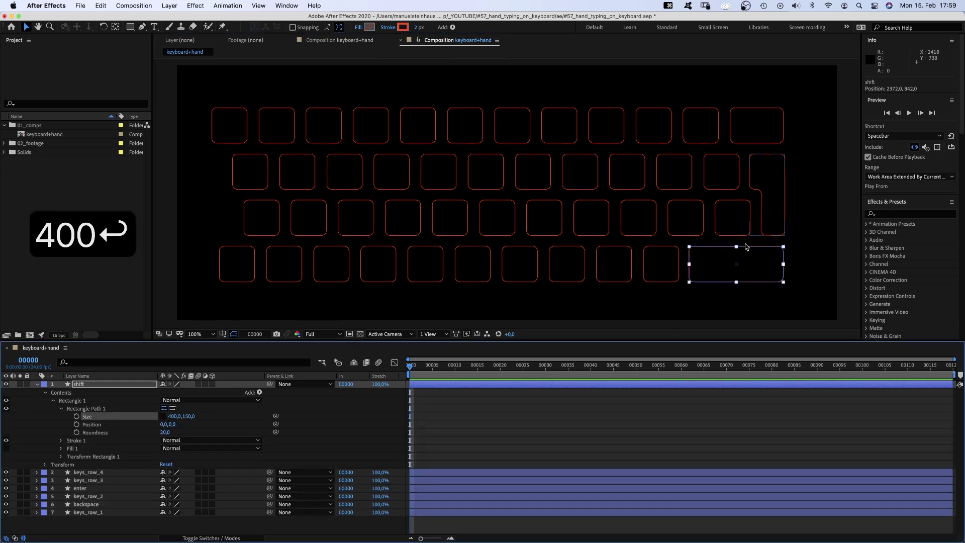
left_click_drag(739, 267, 758, 269)
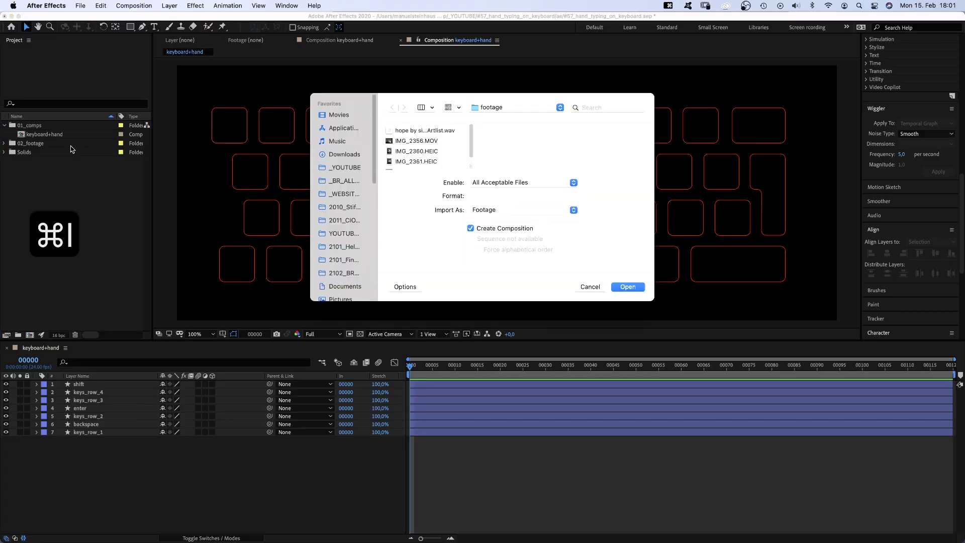
Import the hand photo IMG_2361.HEIC and add it to the keyboard+hand composition above the other layers.
left_click(418, 162)
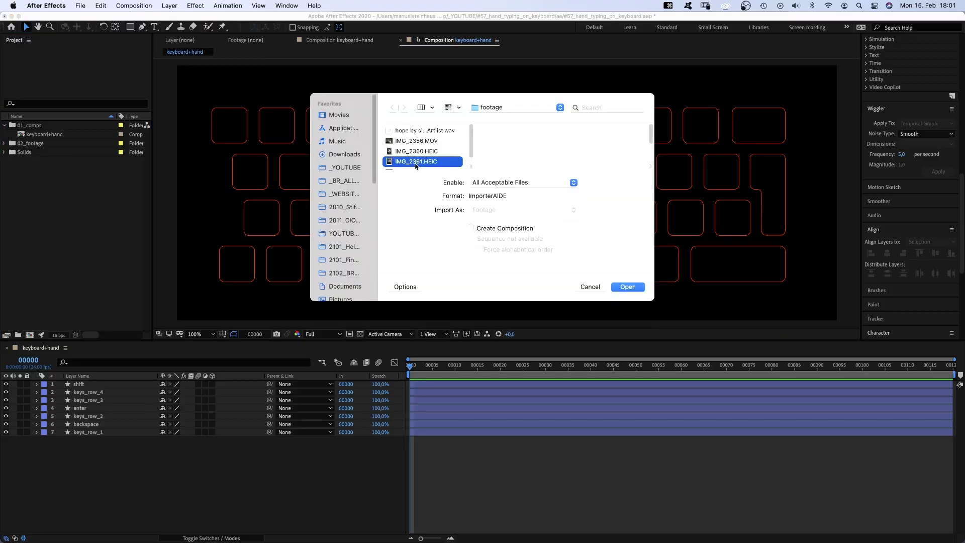
left_click(634, 290)
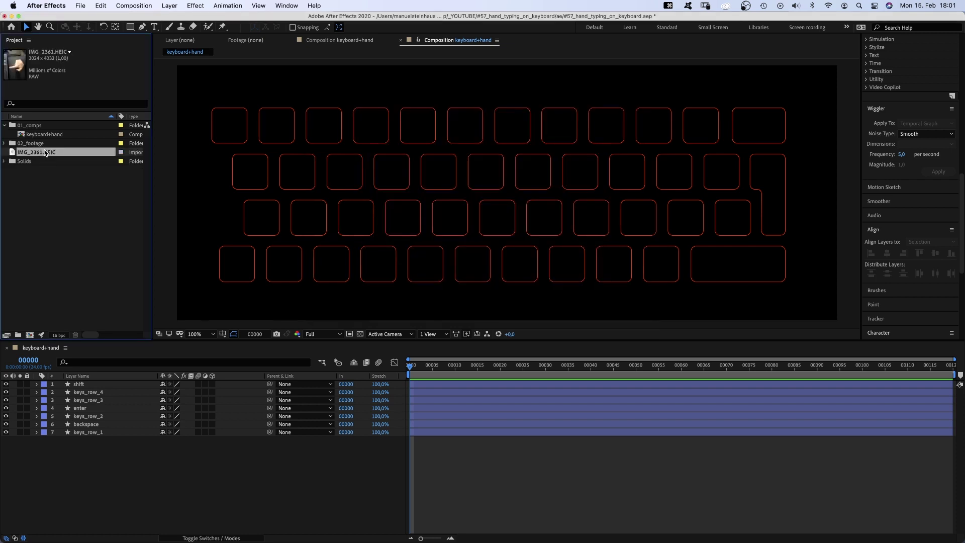
left_click_drag(44, 154, 529, 221)
Set the scale of the hand photo layer to 45%.
key("s")
left_click(171, 392)
type("45")
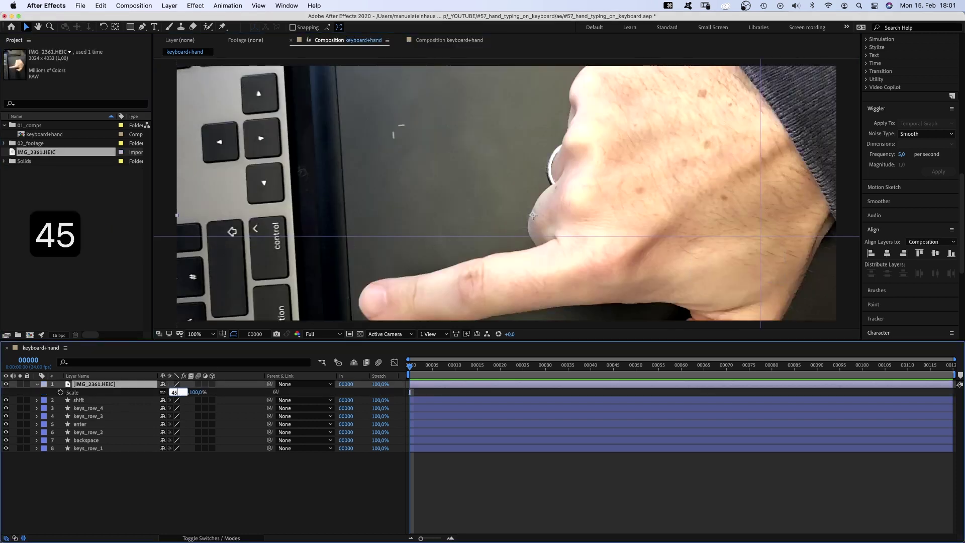
key("Return")
Rotate the hand photo by 93° so the index finger points up, and move it up within the composition.
key("r")
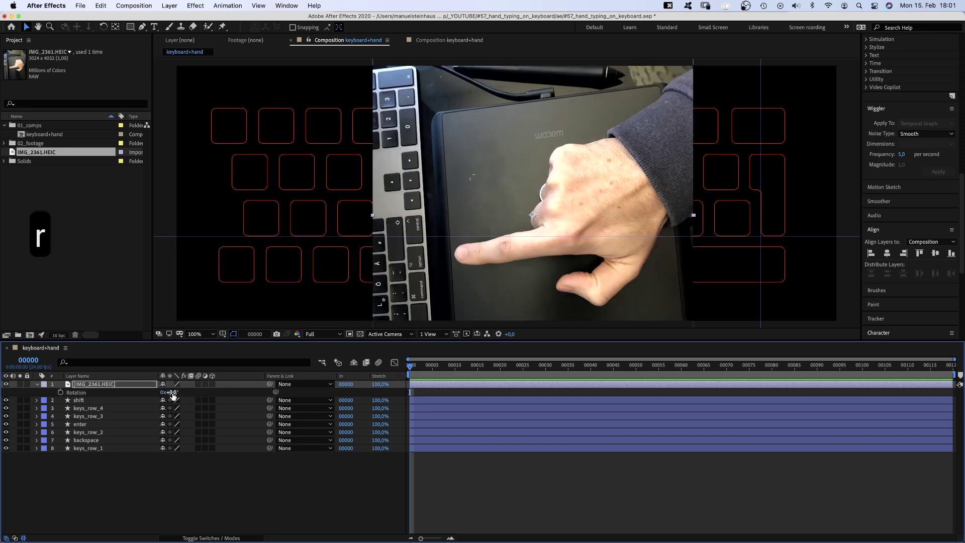
left_click_drag(172, 392, 209, 388)
left_click_drag(595, 284, 590, 235)
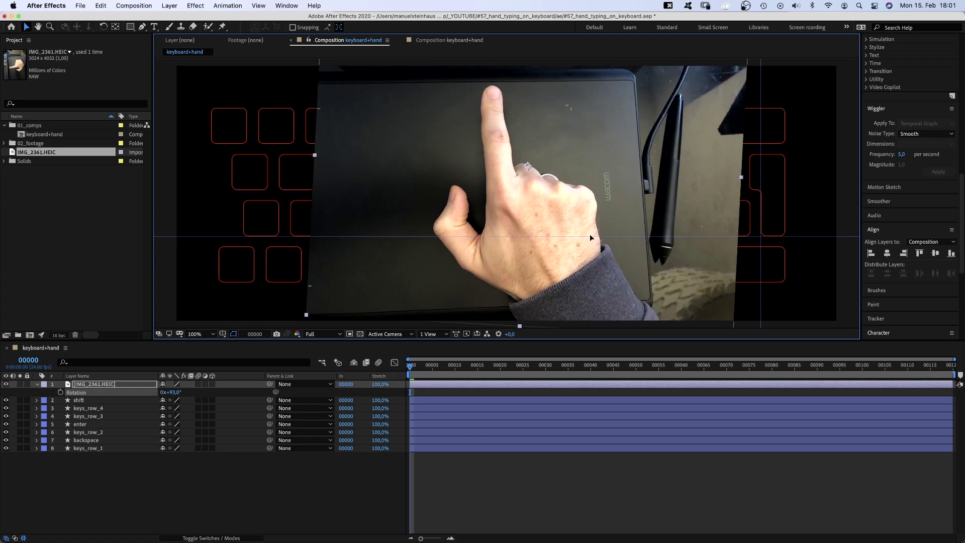
Create a white composition-sized solid named "hand" and set its opacity to 50%.
key("super+y")
type("hand")
left_click(446, 405)
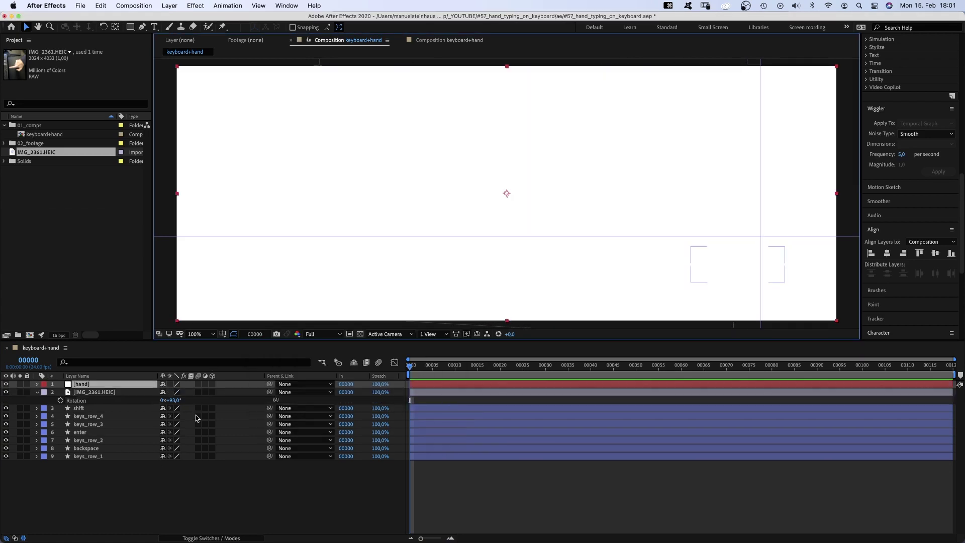
key("t")
left_click(166, 392)
type("50")
key("Return")
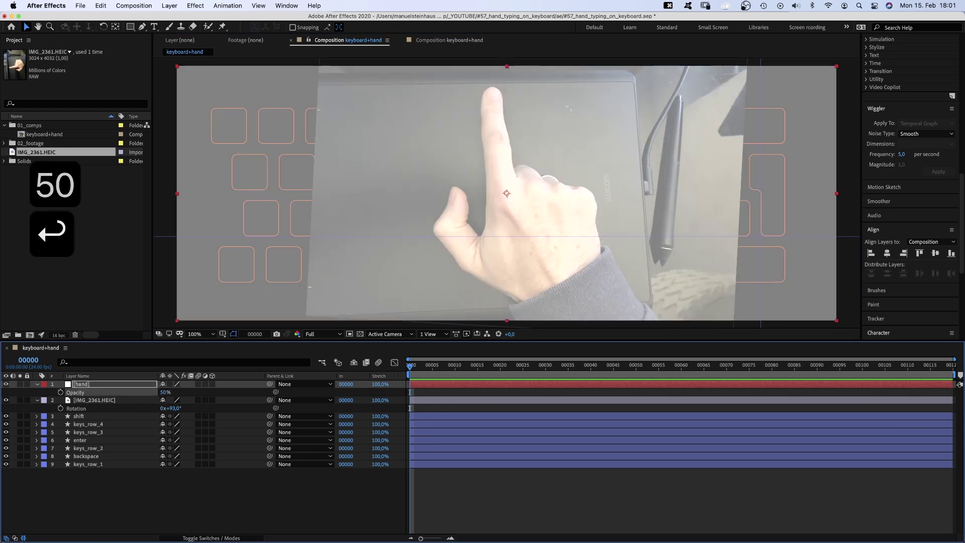
Trace the pointing hand and forearm in the photo with a closed Pen tool mask on the "hand" solid.
left_click(142, 27)
left_click(540, 324)
left_click_drag(503, 292, 484, 283)
left_click_drag(462, 269, 436, 216)
left_click_drag(453, 186, 450, 175)
left_click_drag(469, 202, 470, 206)
left_click(485, 189)
left_click(483, 145)
left_click(481, 120)
left_click_drag(488, 88, 506, 136)
left_click_drag(510, 144, 510, 151)
left_click(560, 180)
left_click(570, 189)
left_click(661, 325)
left_click(540, 324)
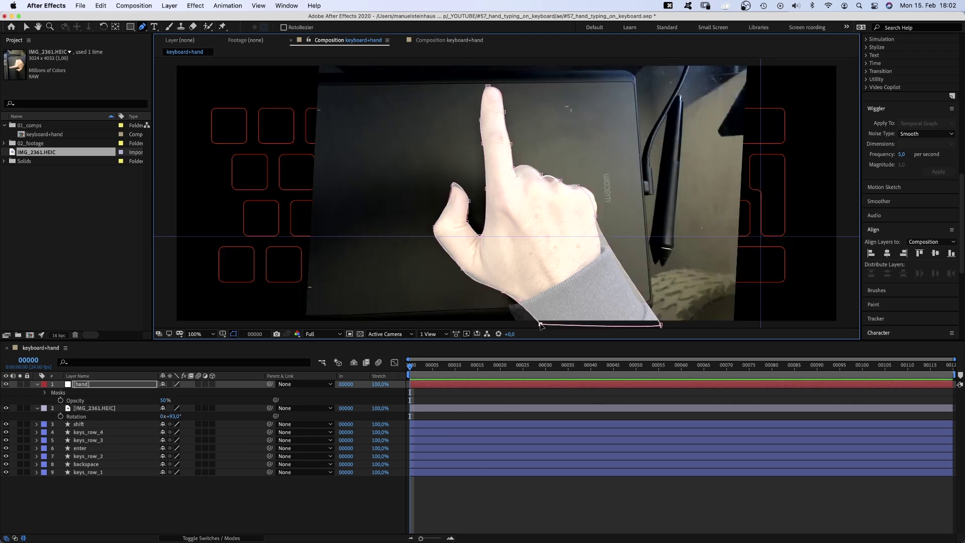
Set the hand solid's opacity to 100% and fit the mask to the outer edge below the little-finger knuckle.
left_click_drag(164, 401, 269, 390)
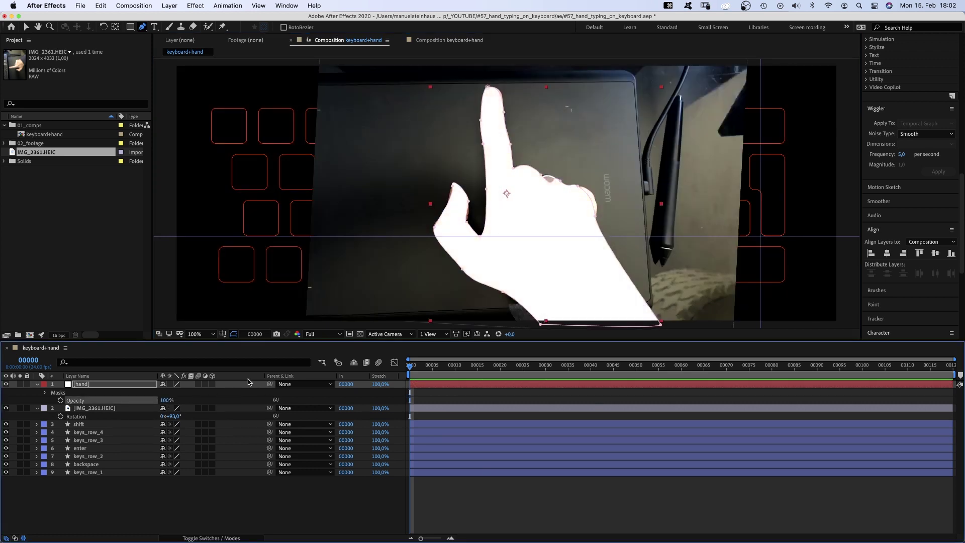
key("v")
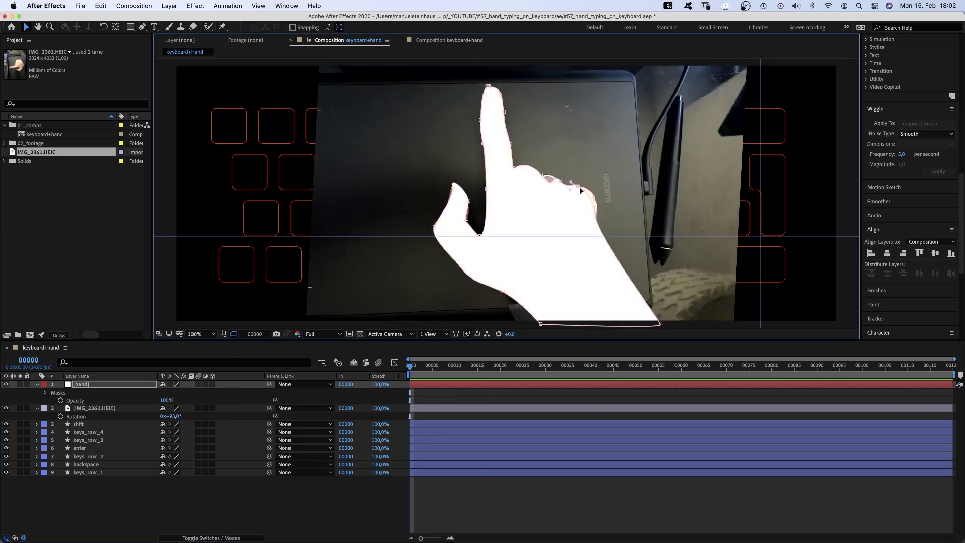
mouse_move(596, 217)
left_mouse_down()
mouse_move(599, 195)
mouse_move(591, 207)
left_mouse_up()
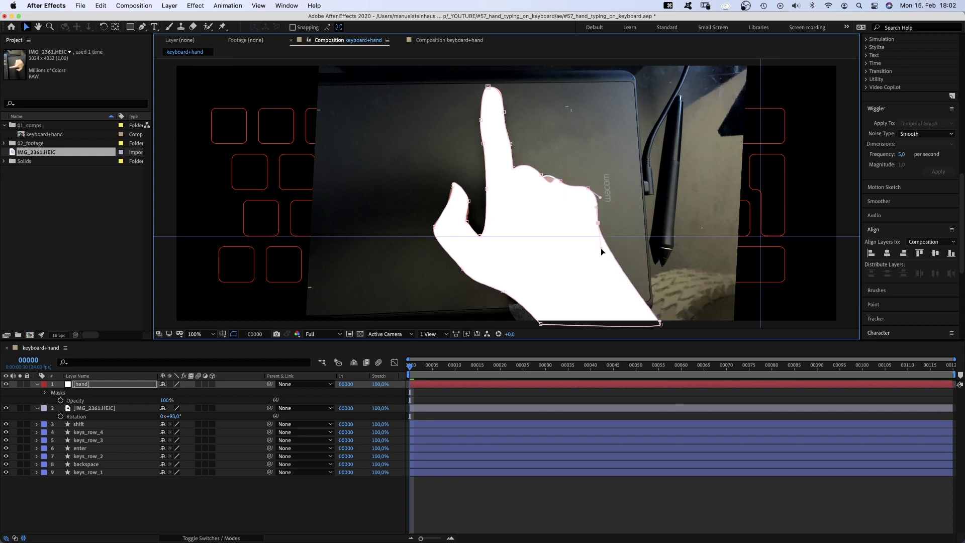
Refine the mask's points and curves along the bent-finger knuckles.
left_click(541, 175)
left_click_drag(142, 26, 172, 59)
left_click_drag(556, 194, 575, 180)
key("v")
key("g")
left_click_drag(555, 174, 559, 174)
Smooth the hand mask's curves at the index finger and around the thumb tip.
left_click(488, 87)
key("v")
left_click_drag(505, 112, 506, 113)
key("g")
left_click_drag(453, 186, 470, 204)
Delete the IMG_2361.HEIC layer and pull the mask's two forearm end points farther below the composition.
left_click(82, 408)
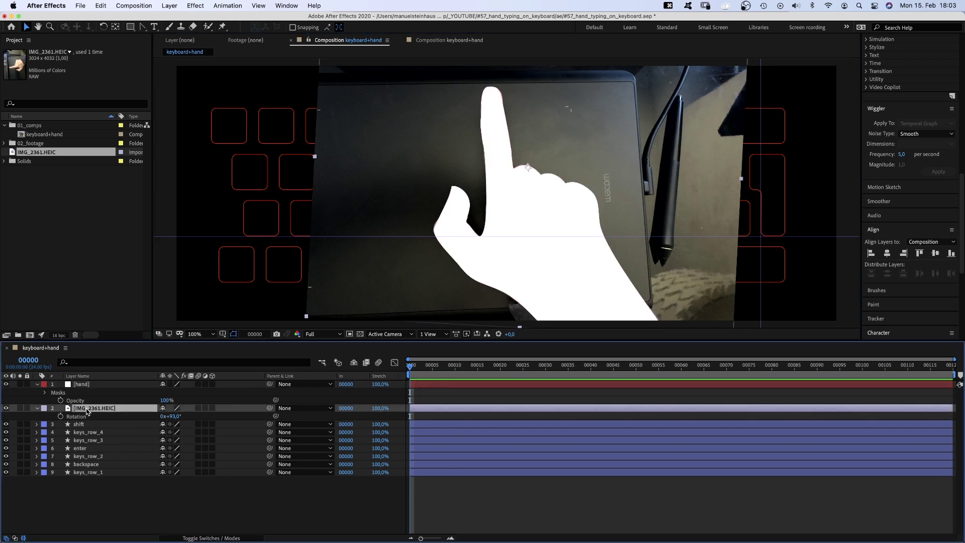
key("BackSpace")
key("z")
left_click(511, 270, "alt")
key("v")
left_click(540, 208)
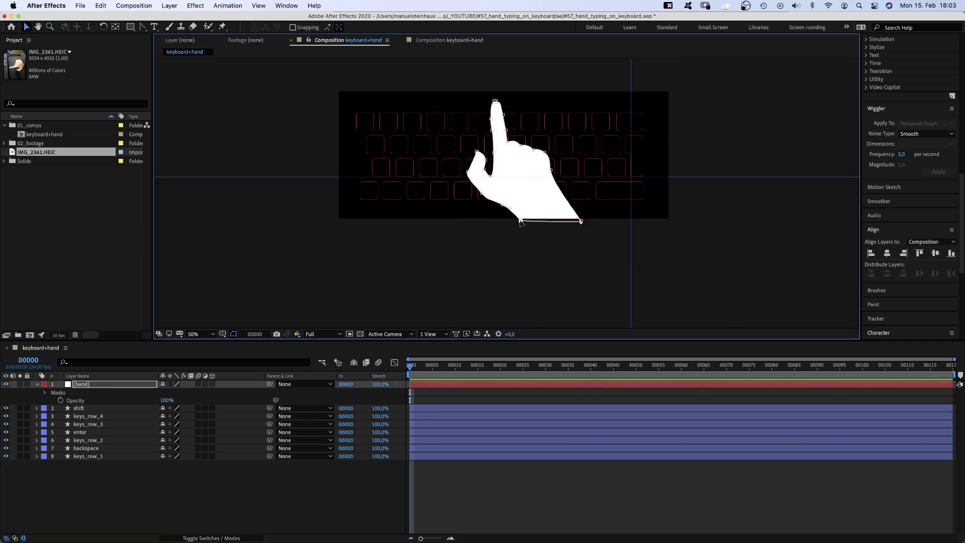
left_click_drag(530, 233, 538, 247)
left_click_drag(581, 221, 591, 234)
Refine the mask points along the index finger.
left_click(503, 115)
mouse_move(496, 102)
left_mouse_down()
mouse_move(504, 113)
mouse_move(490, 114)
left_mouse_up()
left_click_drag(494, 153, 492, 153)
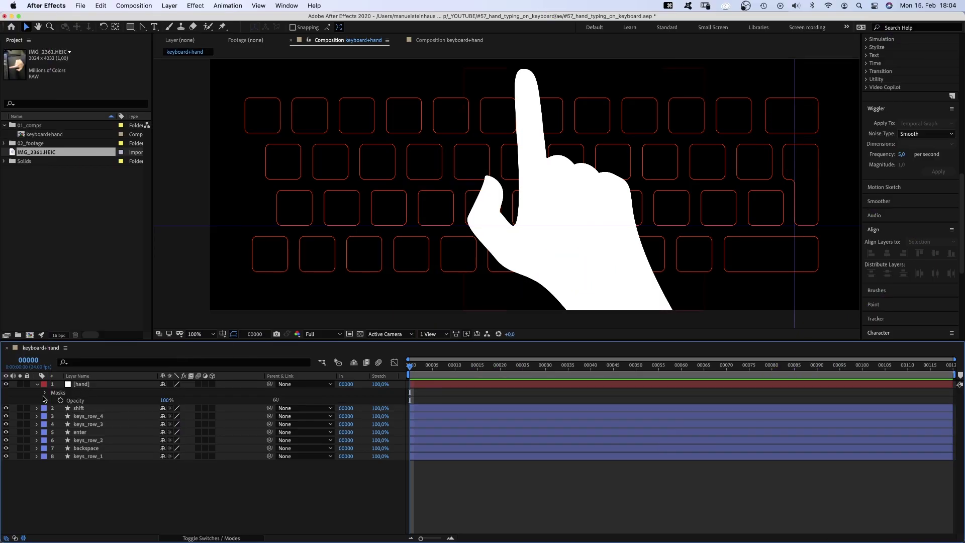
Move the whole hand mask below the keyboard and start keyframing its Mask Path at frame 0.
left_click(44, 392)
left_click(52, 400)
left_click(78, 400)
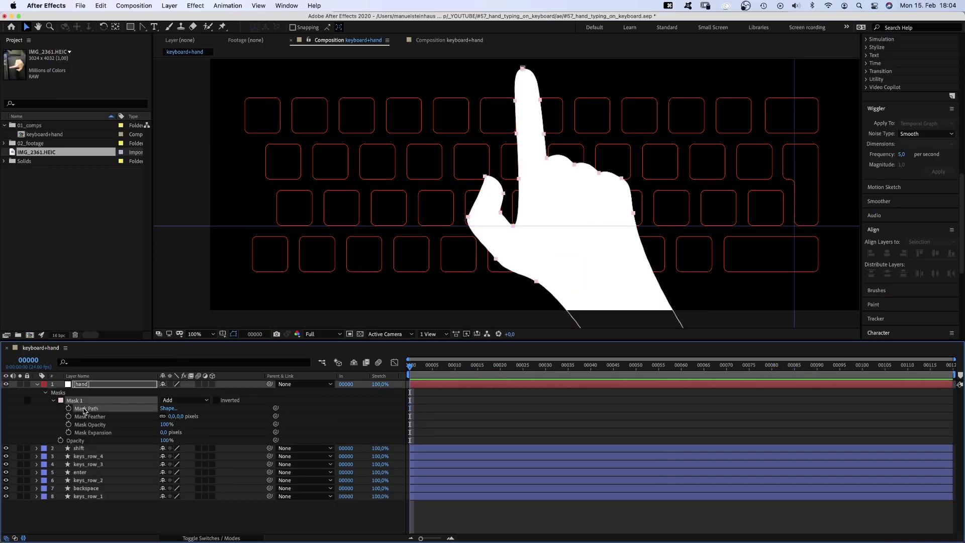
key("comma")
key("comma")
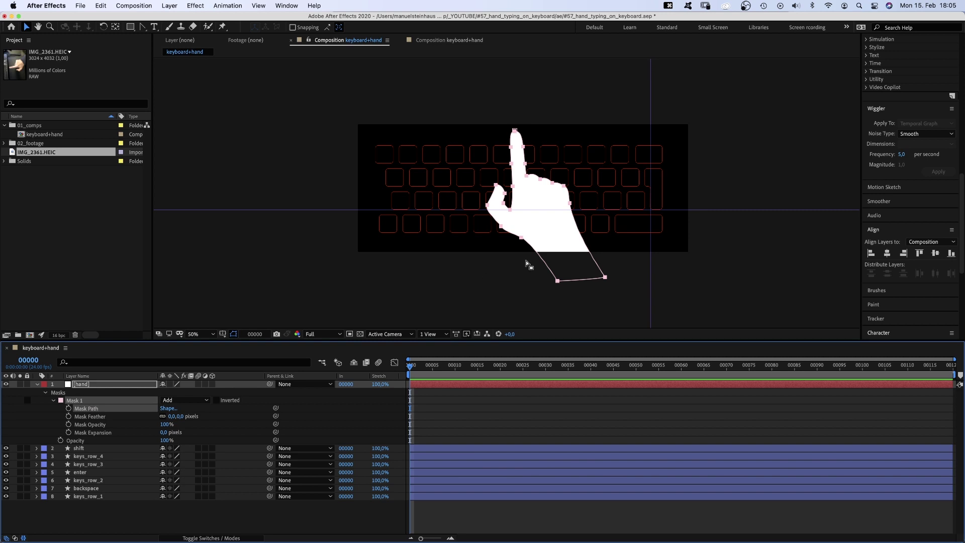
left_click_drag(521, 241, 447, 364)
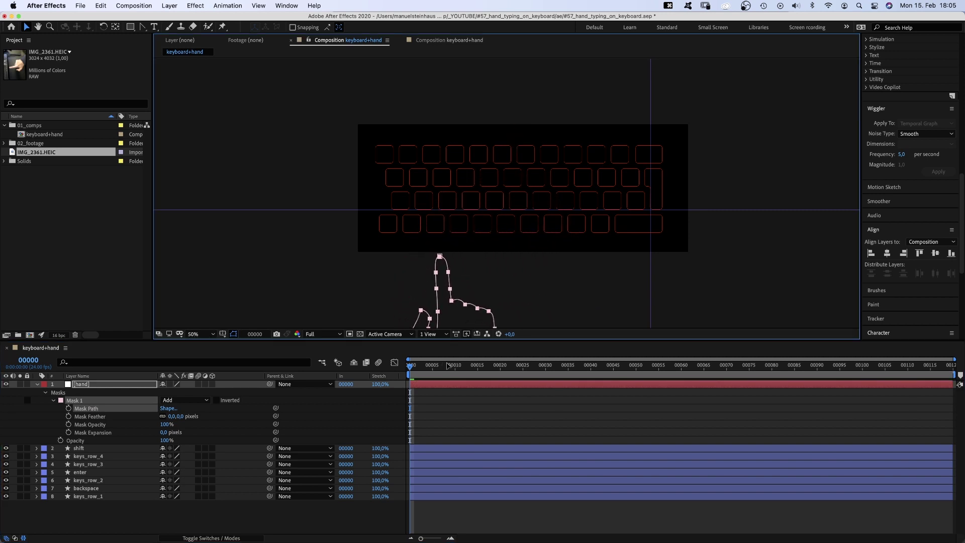
left_click(69, 408)
At frame 10, move the hand mask so the fingertip touches the second row's third key, and reposition the forearm points.
key("space")
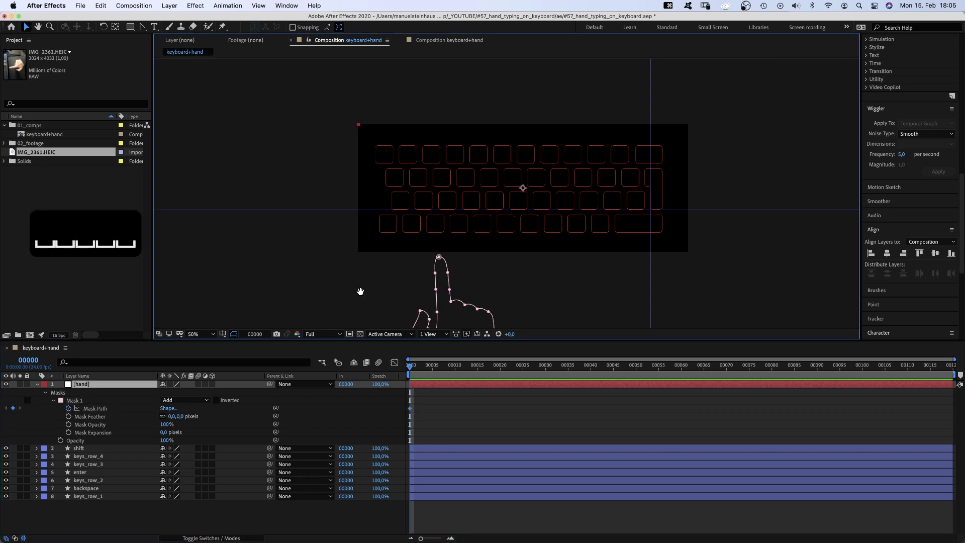
left_click_drag(362, 286, 354, 222)
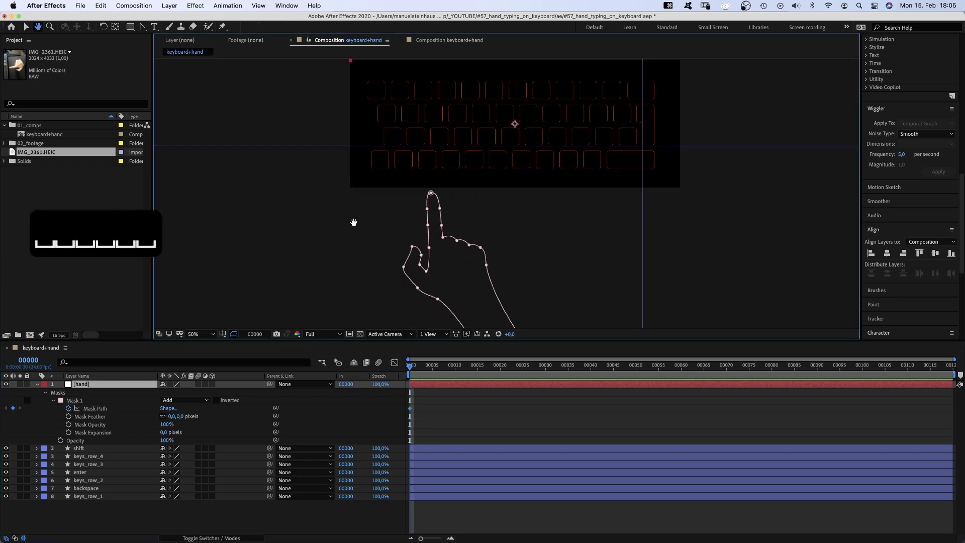
left_click(420, 367)
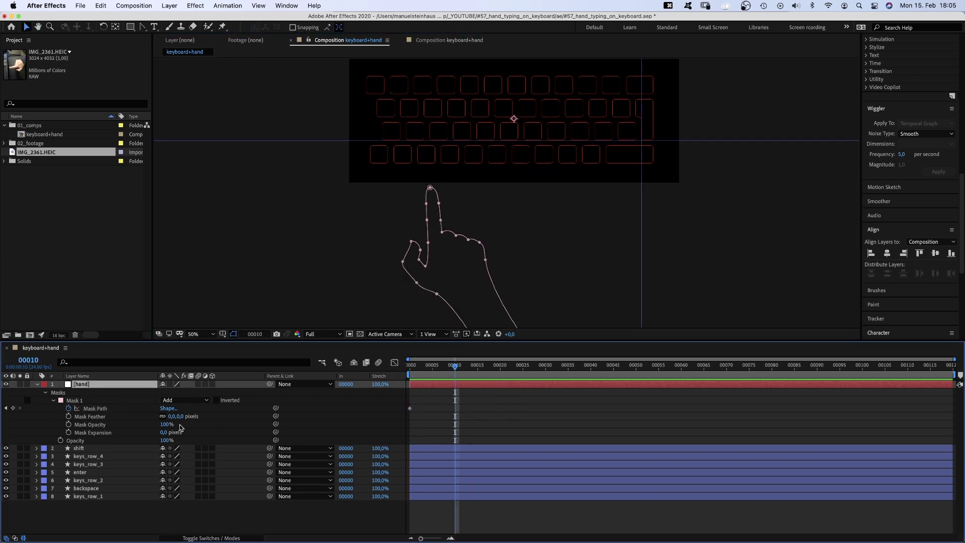
left_click(88, 408)
left_click_drag(430, 187, 433, 106)
left_click_drag(546, 222, 468, 265)
left_click_drag(476, 256, 454, 262)
left_click_drag(441, 216, 438, 218)
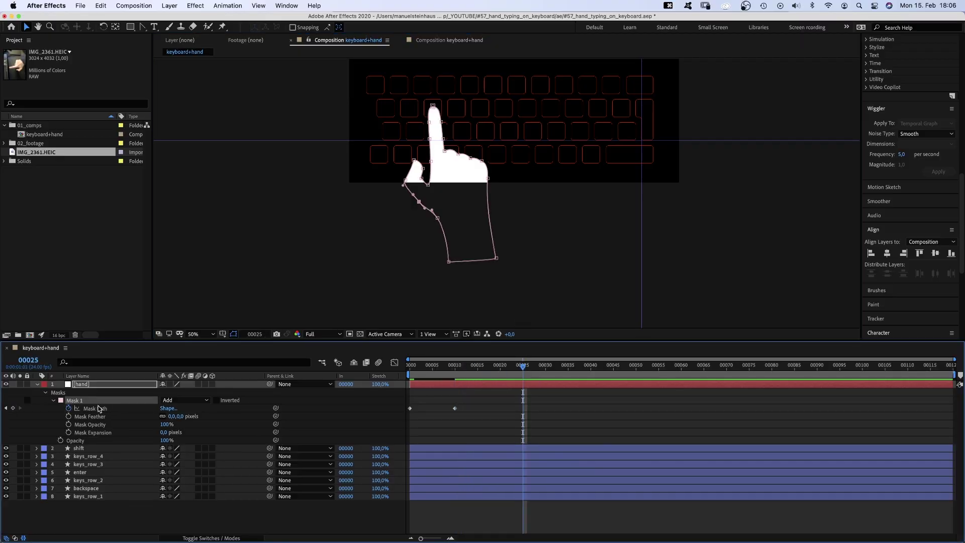
At frame 25, rotate the hand mask clockwise and move its fingertip onto the third row's sixth key.
left_click(99, 409)
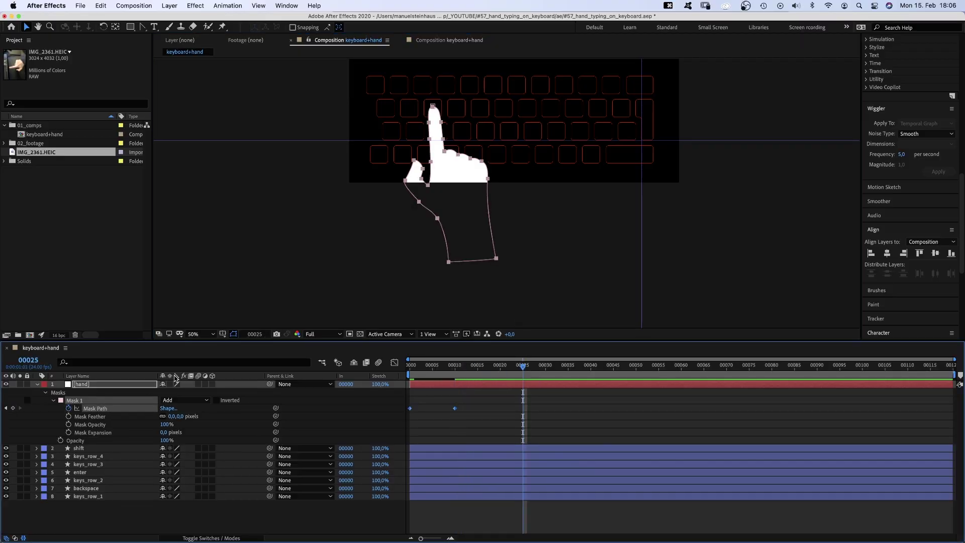
key("super+t")
left_click_drag(539, 179, 528, 217)
left_click_drag(453, 200, 494, 219)
key("Return")
At frame 40, move the hand's fingertip to the second row's ninth key and rotate the mask farther clockwise.
left_click_drag(522, 366, 577, 386)
left_click_drag(522, 189, 587, 170)
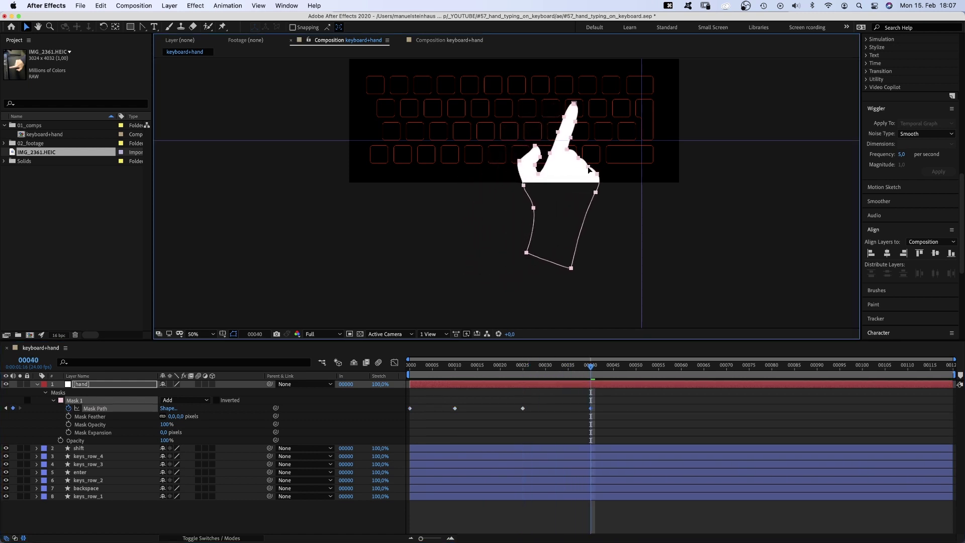
key("super+t")
left_click_drag(600, 251, 589, 257)
left_click_drag(541, 236, 541, 234)
key("Return")
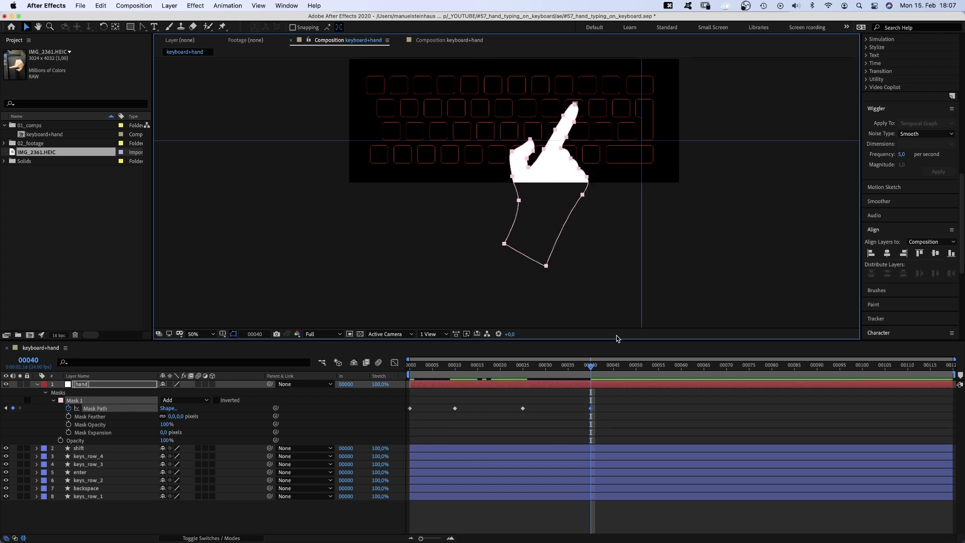
At frame 50, move the hand's fingertip to the third row's tenth key and rotate the mask slightly clockwise.
left_click(600, 368)
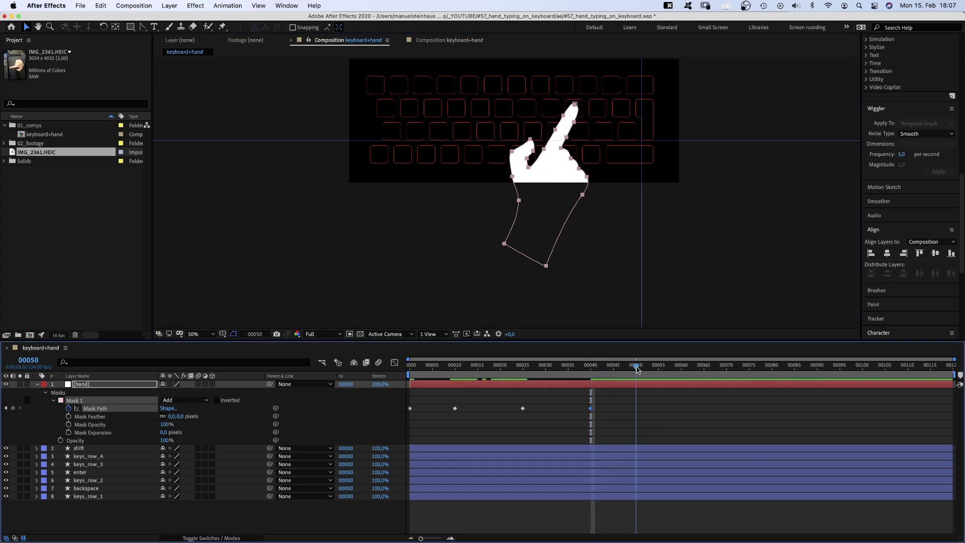
left_click_drag(577, 106, 654, 144)
key("super+t")
left_click_drag(571, 218, 555, 213)
key("Return")
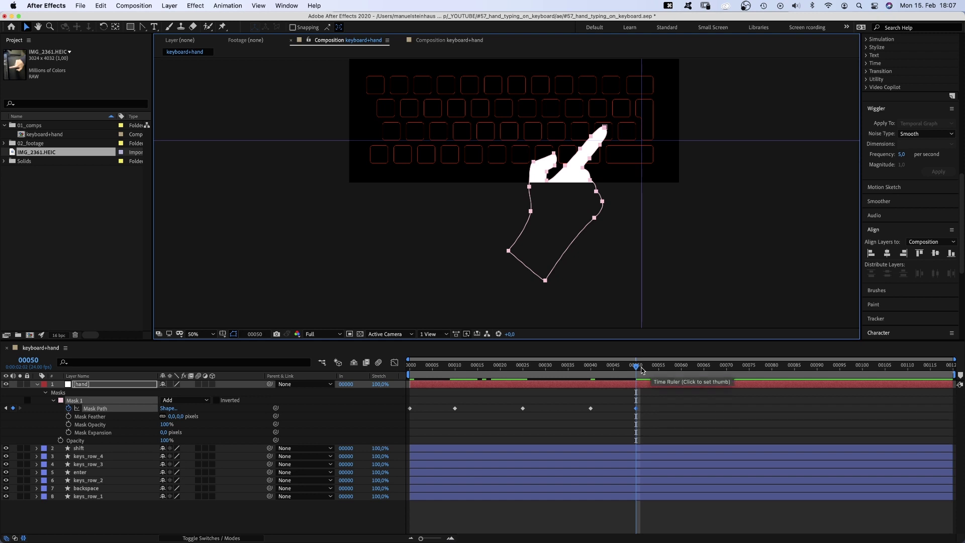
At frame 65, move and rotate the hand mask so the fingertip touches the Enter key.
left_click(694, 370)
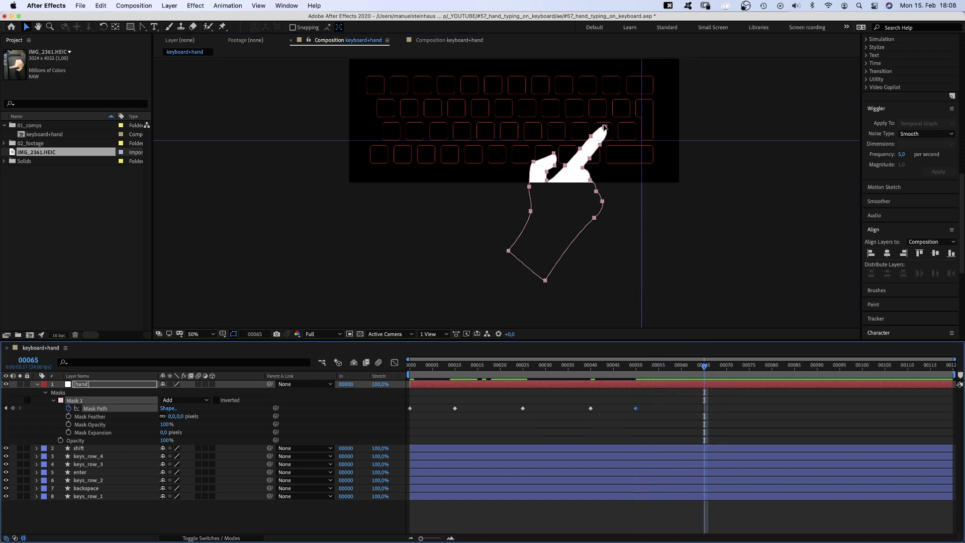
left_click_drag(604, 128, 689, 122)
key("super+t")
left_click_drag(610, 177, 599, 171)
key("Return")
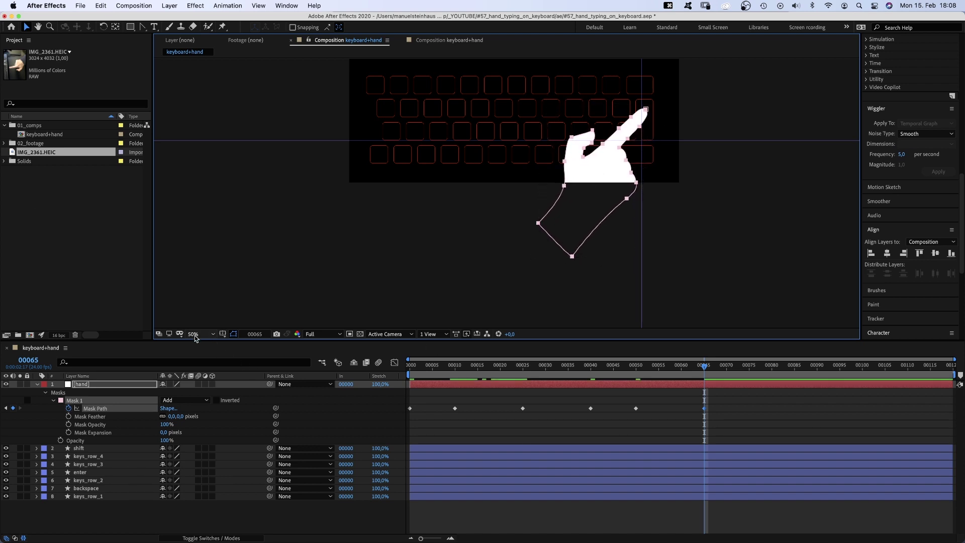
left_click(223, 334)
left_click(236, 371)
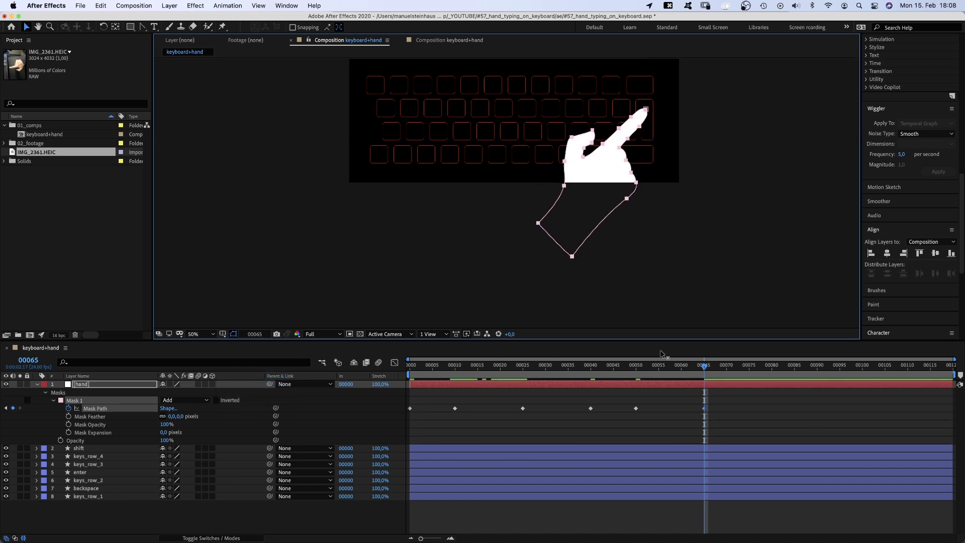
At frame 70, move the hand below the composition, end the work area there and preview the animation.
left_click(727, 368)
left_click_drag(626, 198, 595, 286)
key("n")
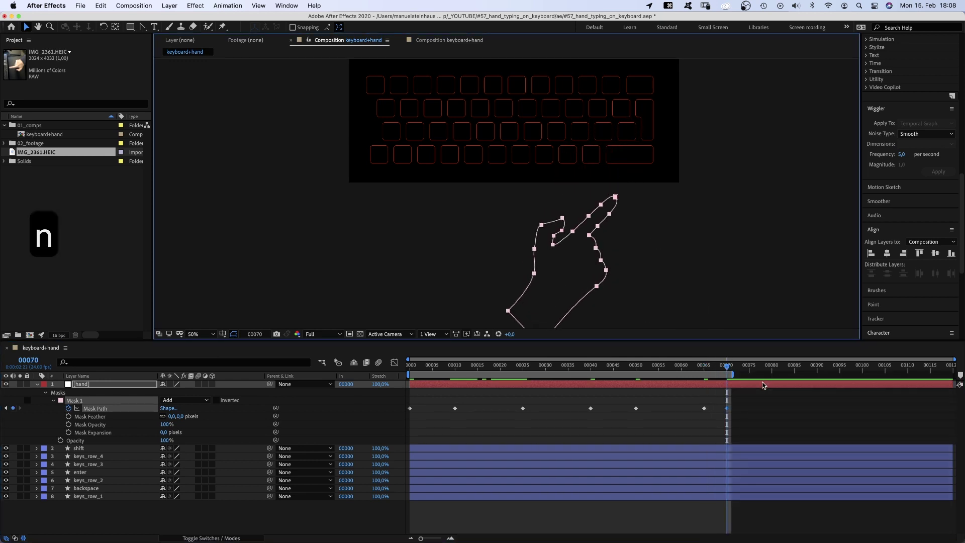
key("0")
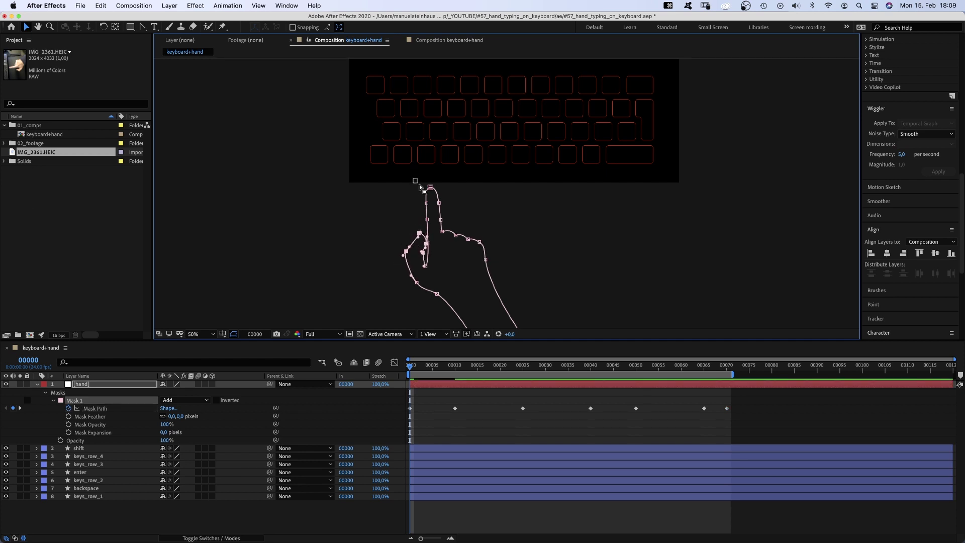
At frame 0, reshape the index fingertip by adjusting its tip and side mask points.
mouse_move(435, 198)
left_mouse_down()
mouse_move(454, 210)
mouse_move(430, 194)
left_mouse_up()
left_click_drag(425, 181, 436, 201)
left_click_drag(430, 194, 438, 203)
key("z")
left_click(439, 225)
key("v")
left_click(489, 198)
left_click(517, 198, "shift")
left_click_drag(517, 197, 518, 204)
At frame 10, adjust the index finger's mask points by moving them slightly upward.
left_click_drag(413, 367, 432, 367)
key("space")
left_click_drag(409, 142, 365, 278)
left_click_drag(412, 367, 455, 381)
left_click_drag(457, 106, 457, 100)
left_click_drag(475, 142, 474, 134)
At frame 25, rotate and reposition the thumb's mask points to vary the hand's pose.
left_click_drag(459, 369, 524, 364)
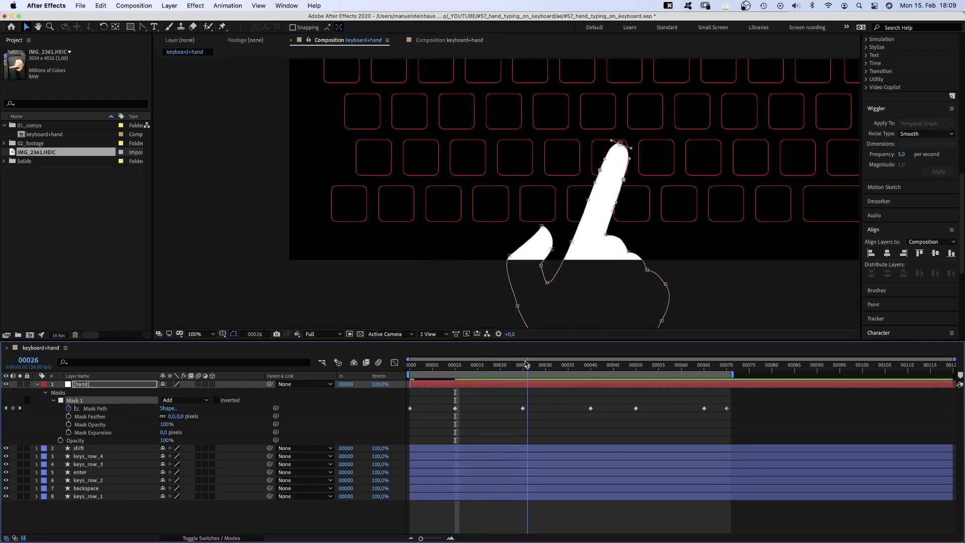
left_click_drag(503, 203, 533, 270)
key("super+t")
left_click_drag(555, 228, 548, 220)
left_click_drag(531, 244, 549, 218)
double_click(558, 169)
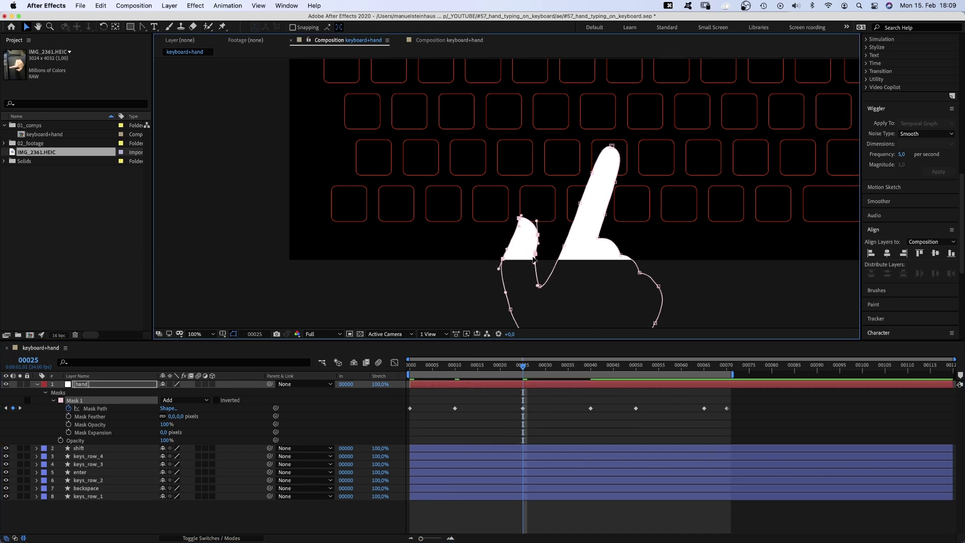
mouse_move(534, 254)
left_mouse_down()
mouse_move(543, 275)
mouse_move(547, 264)
left_mouse_up()
At frame 25, shift the hand up and shorten the index finger, keeping its tip on the third-row key.
left_click(523, 408)
left_click_drag(602, 108, 619, 175)
left_click(598, 152, "shift")
left_click(587, 182)
left_click(612, 194, "shift")
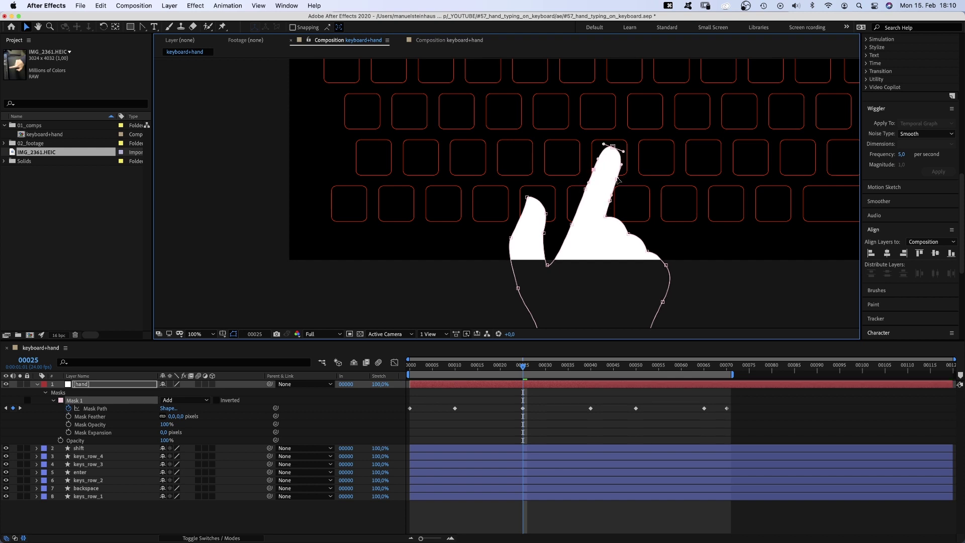
At frame 40, reposition and rotate the index finger's upper mask points over the second-row key.
left_click_drag(523, 365, 596, 402)
left_click(595, 400)
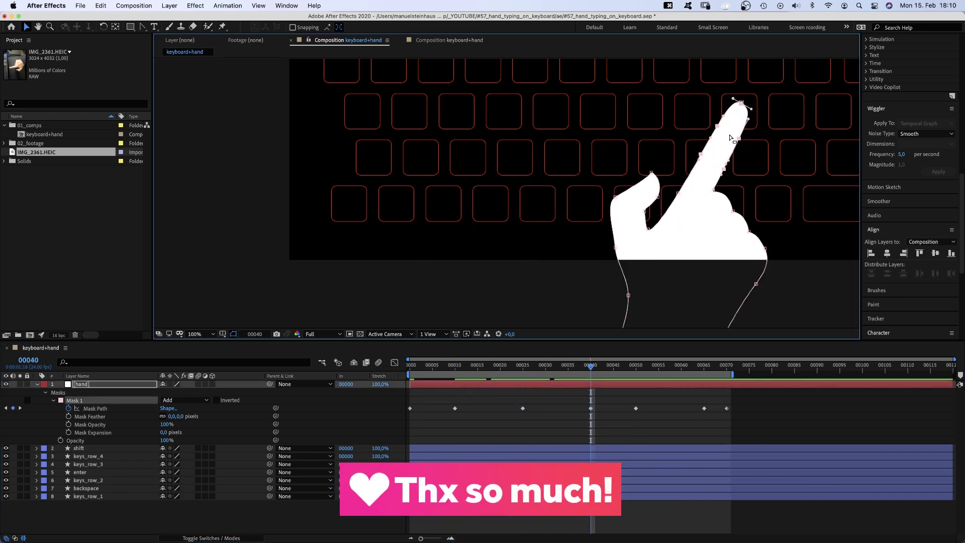
left_click_drag(736, 120, 773, 110)
key("super+t")
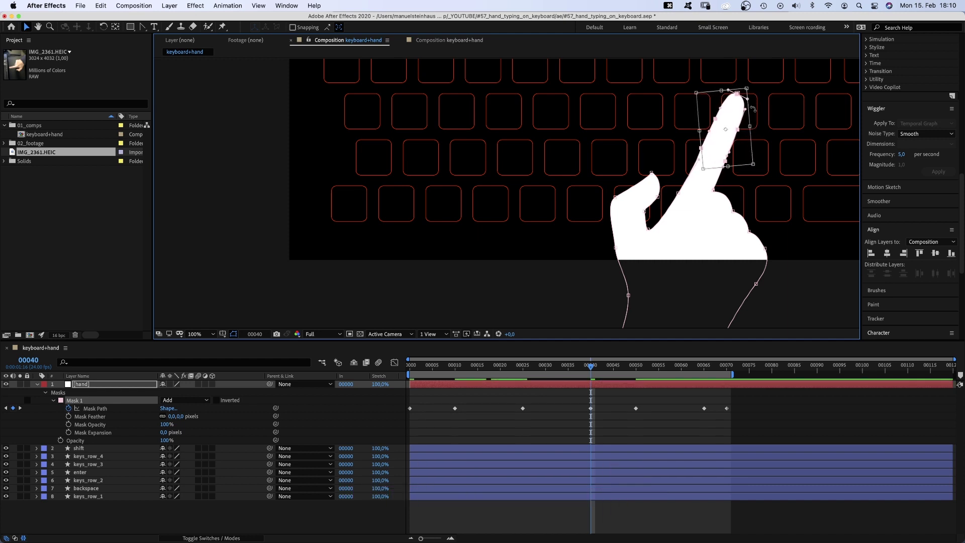
key("Return")
At frame 40, shift the whole hand slightly down and to the right, and rotate the thumb's mask points.
left_click_drag(604, 398, 583, 414)
left_click_drag(725, 161, 732, 166)
left_click_drag(606, 157, 673, 222)
key("super+t")
left_click_drag(656, 187, 653, 202)
key("Return")
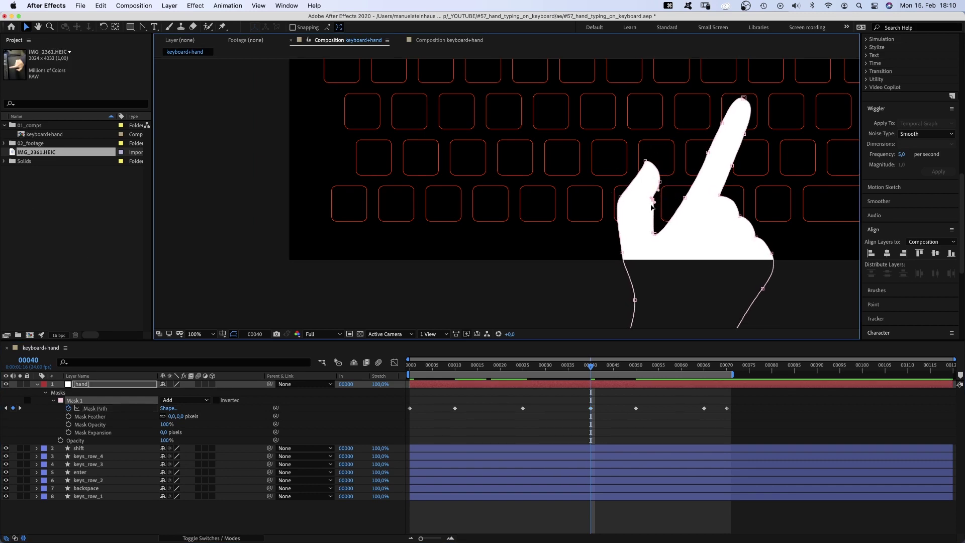
left_click(627, 429)
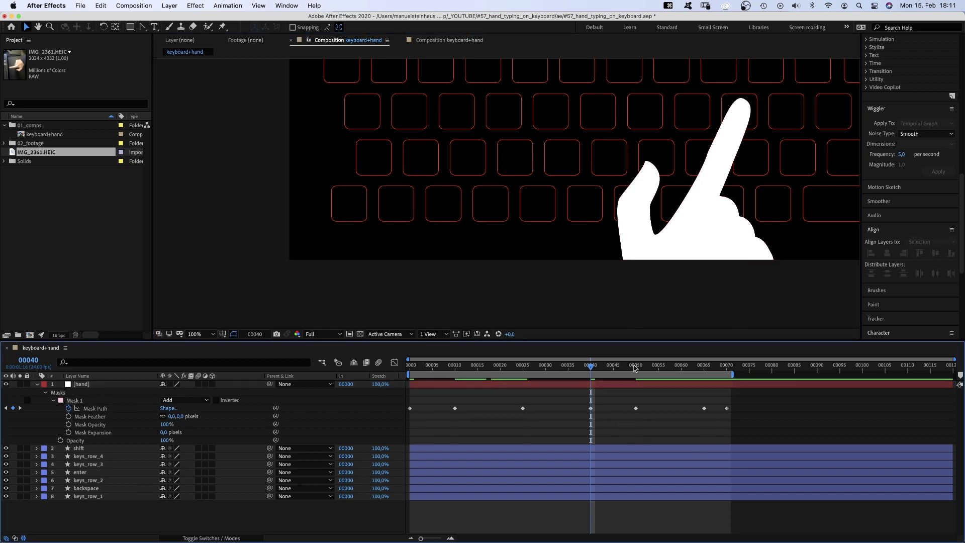
At frame 50, extend the index finger toward the third-row key and shift the hand slightly to the left.
left_click_drag(590, 366, 610, 374)
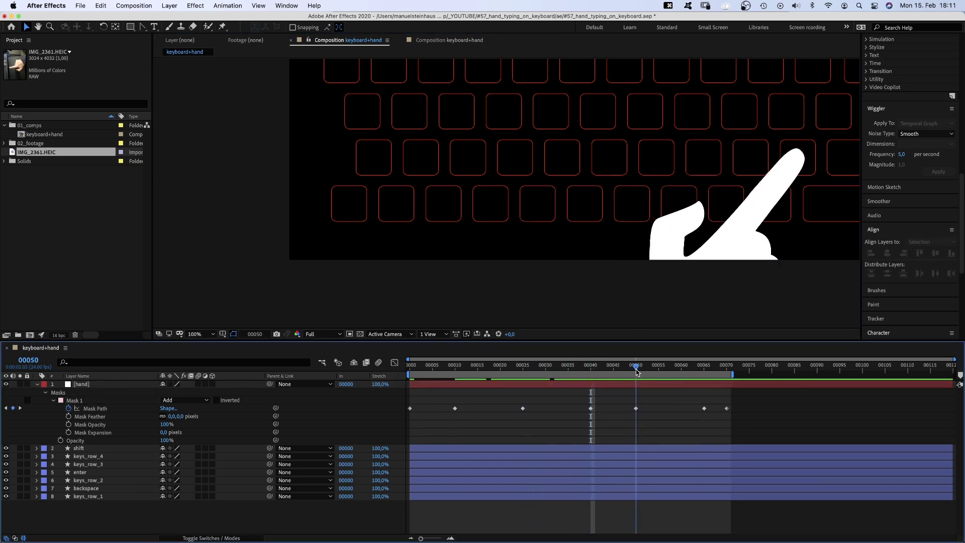
left_click(636, 407)
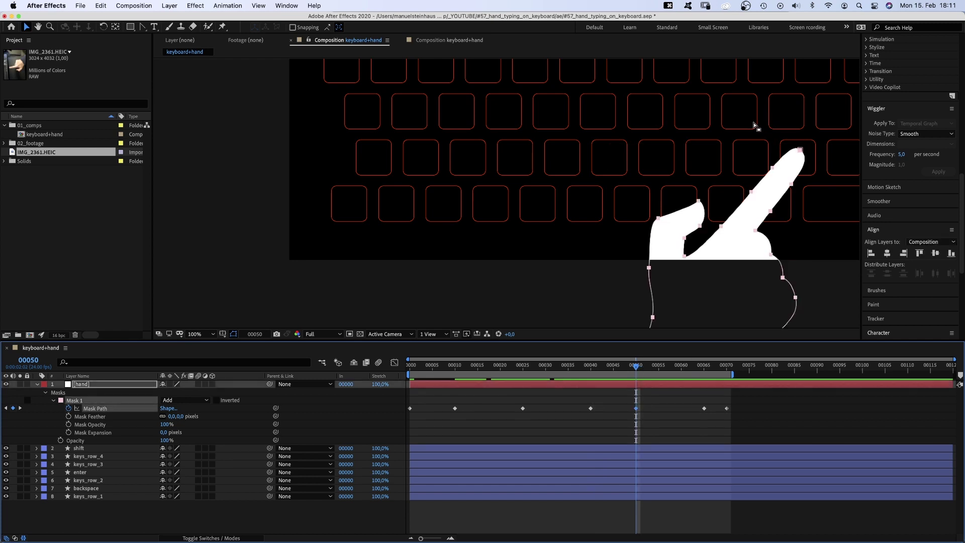
left_click_drag(752, 114, 808, 213)
left_click_drag(800, 149, 777, 164)
key("super+t")
key("Return")
left_click(635, 409)
At frame 50, nudge the thumb's mask points to the right.
left_click_drag(636, 171, 701, 223)
key("Right")
key("Right")
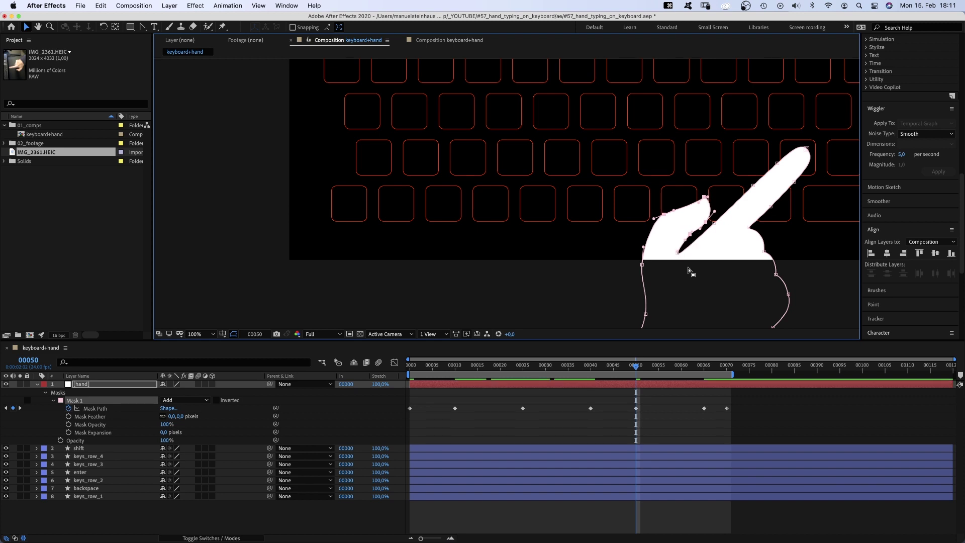
left_click(646, 342)
At frame 65, extend the index finger's tip farther up and to the right on the Enter key.
key("space")
left_click_drag(699, 284, 568, 303)
left_click_drag(640, 370, 704, 367)
left_click(754, 195)
left_click(749, 133)
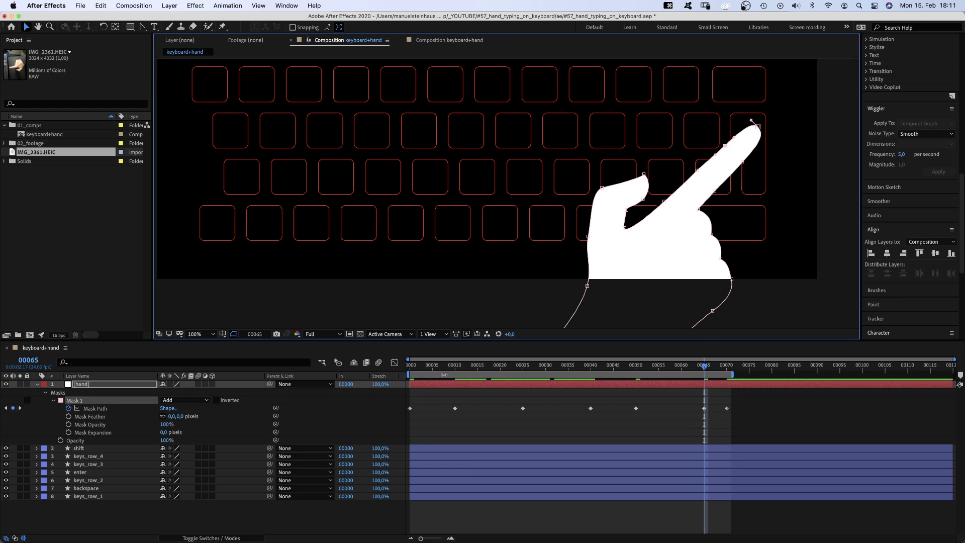
Select all of the hand's Mask Path keyframes and show them as a speed graph in the Graph Editor.
key("KP_0")
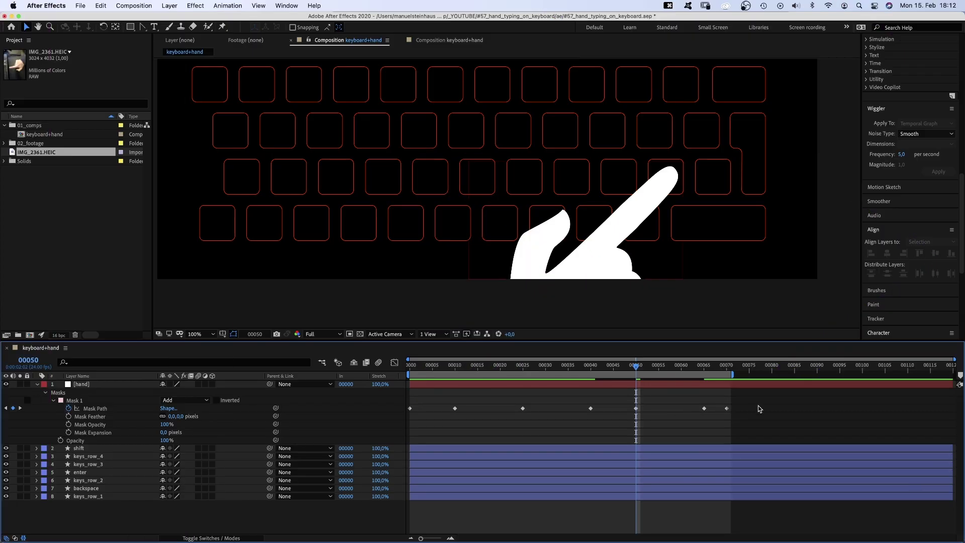
left_click_drag(753, 402, 390, 427)
left_click(394, 363)
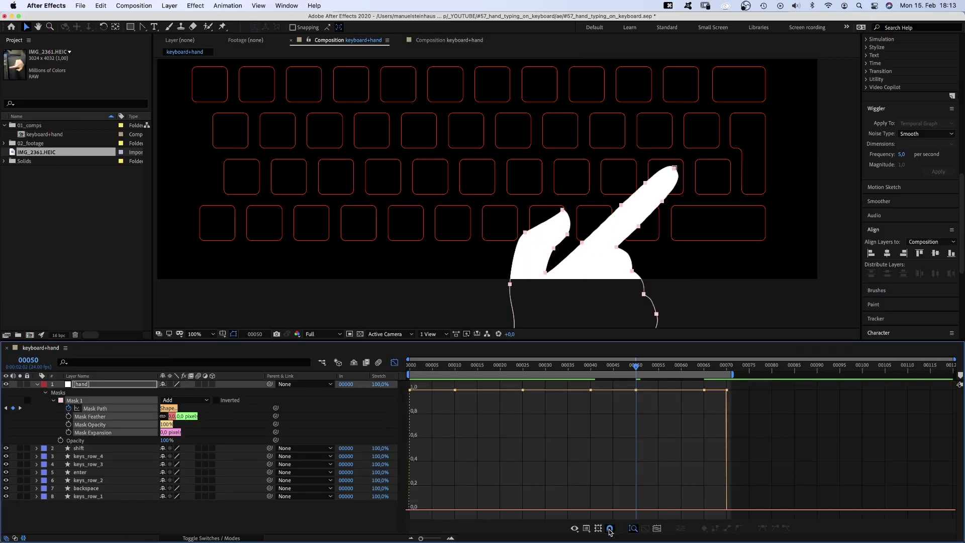
left_click(574, 528)
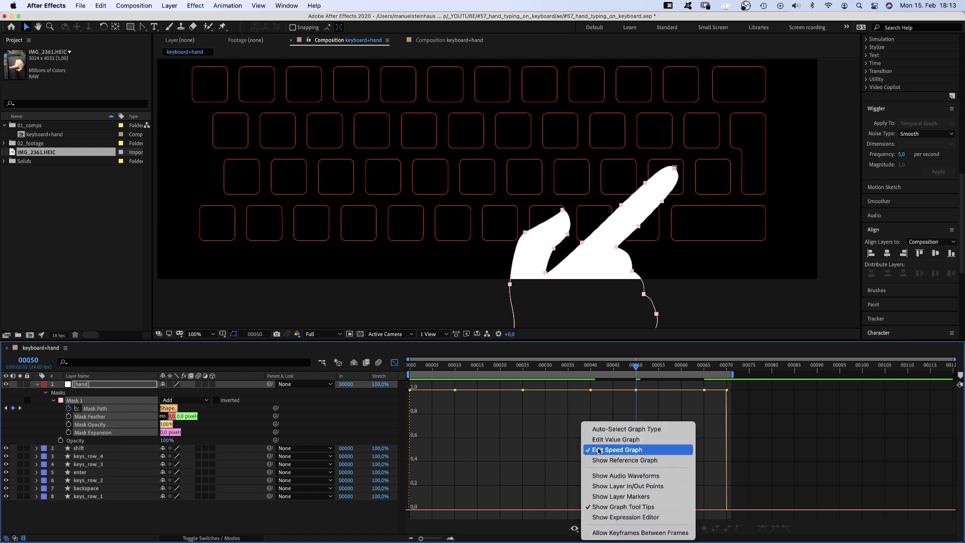
left_click(598, 450)
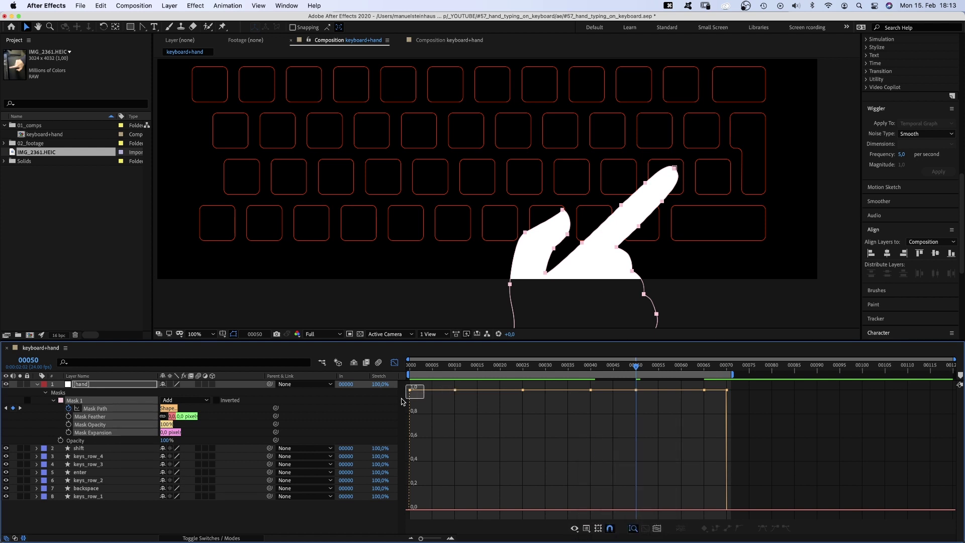
Ease the Mask Path keyframes by pulling their speed to zero and stretching the handles into steep peaks between them, and preview the motion.
left_click_drag(416, 391, 418, 510)
left_click_drag(461, 460, 478, 509)
left_click_drag(516, 461, 496, 510)
left_click_drag(528, 478, 545, 509)
mouse_move(585, 477)
left_mouse_down()
mouse_move(567, 509)
mouse_move(601, 481)
left_mouse_up()
left_click_drag(594, 478, 606, 510)
left_click_drag(632, 478, 657, 509)
left_click_drag(698, 480, 744, 518)
key("0")
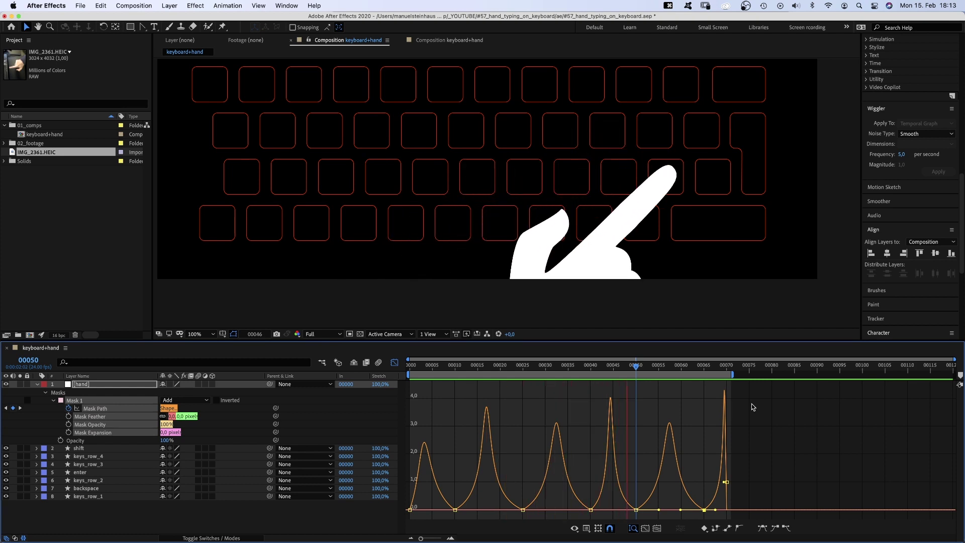
key("space")
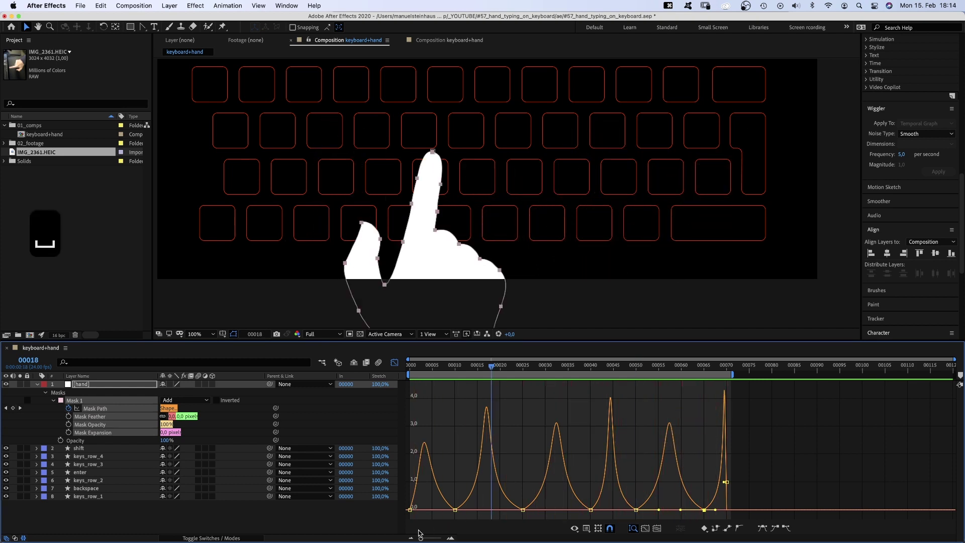
Shorten the first Mask Path keyframe's easing so the speed curve peaks right at frame 0, and preview the animation.
left_click_drag(406, 493, 403, 517)
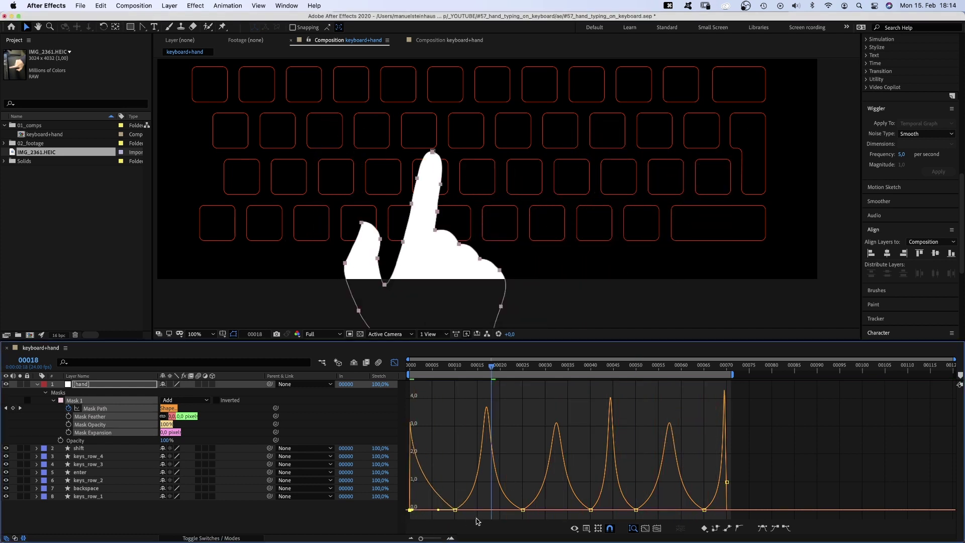
left_click_drag(464, 516, 674, 510)
key("space")
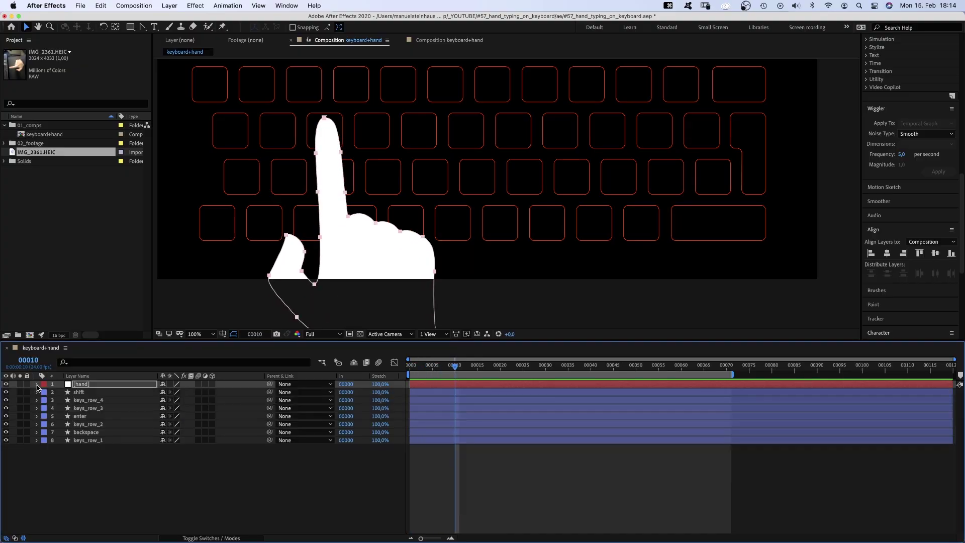
Duplicate the keys_row_1 layer and rename the copy key_filled.
left_click(100, 476)
left_click(88, 439)
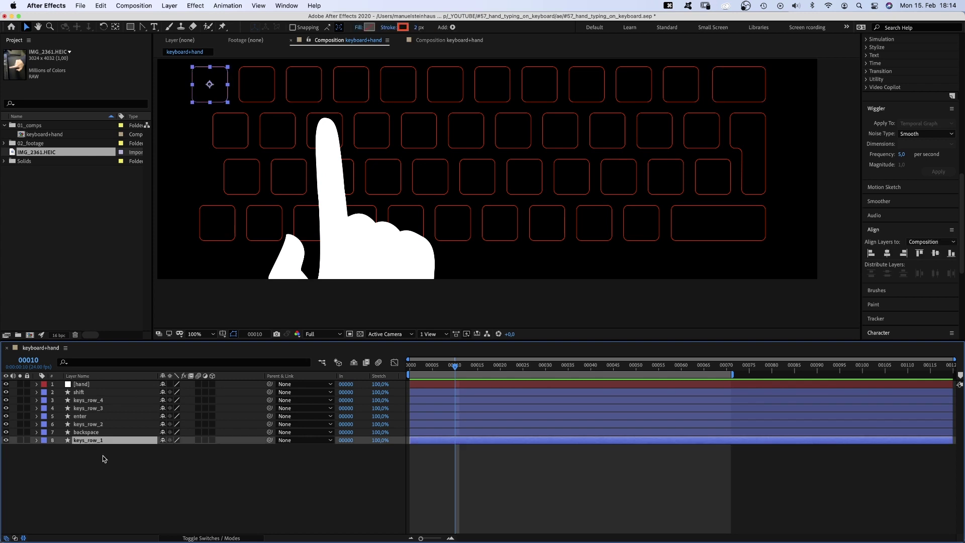
key("super+d")
key("Return")
type("key_")
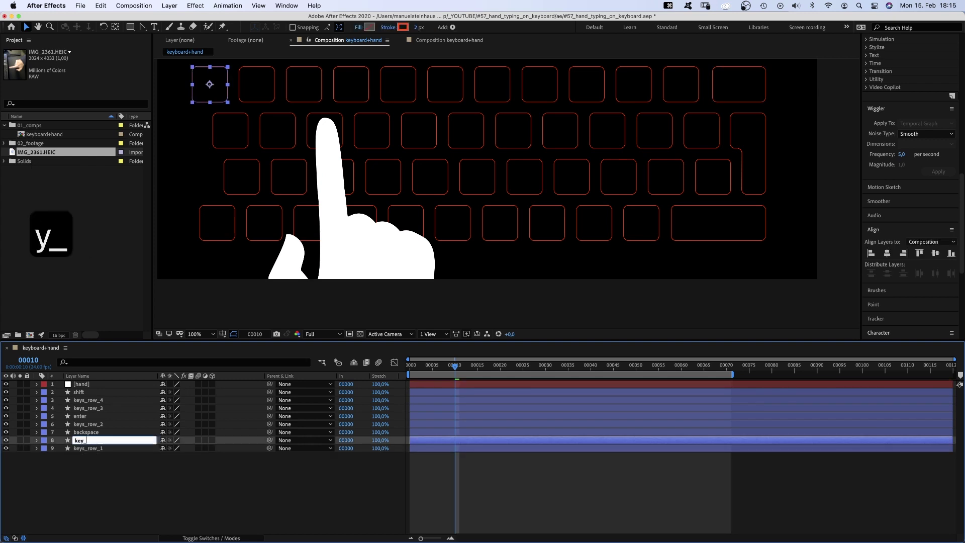
type("filled")
key("Return")
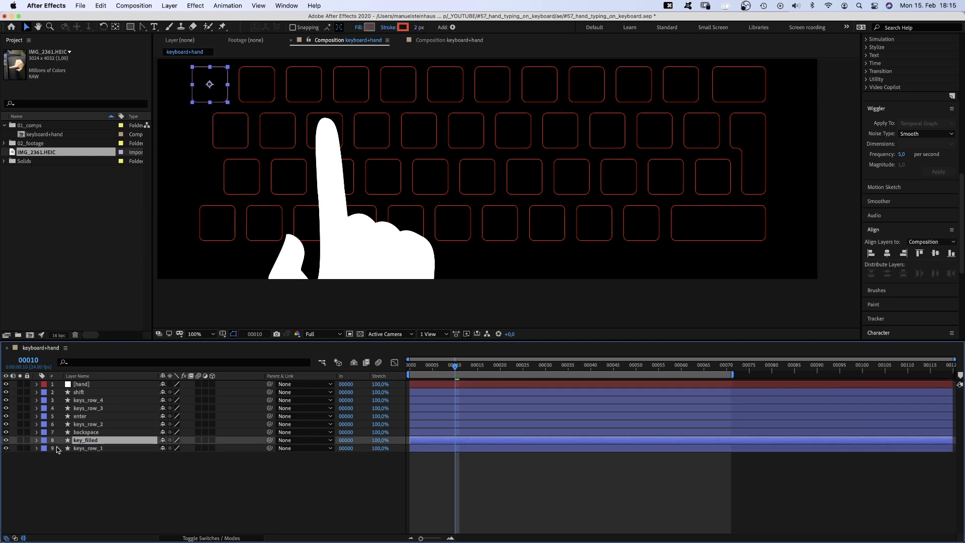
Give key_filled a solid white fill and delete its Repeater 1 so that only a single key is left.
left_click(358, 28)
left_click(438, 217)
left_click(503, 271)
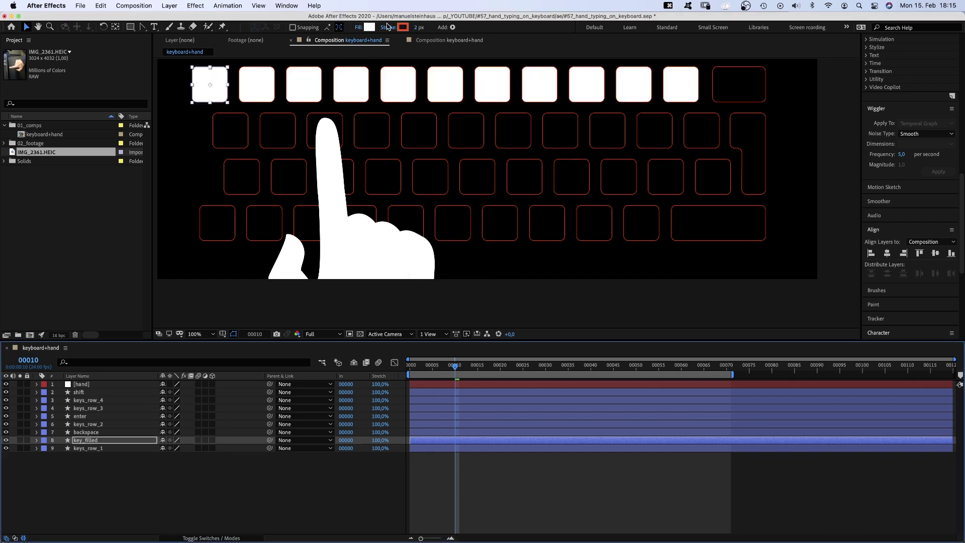
left_click(36, 440)
left_click(45, 448)
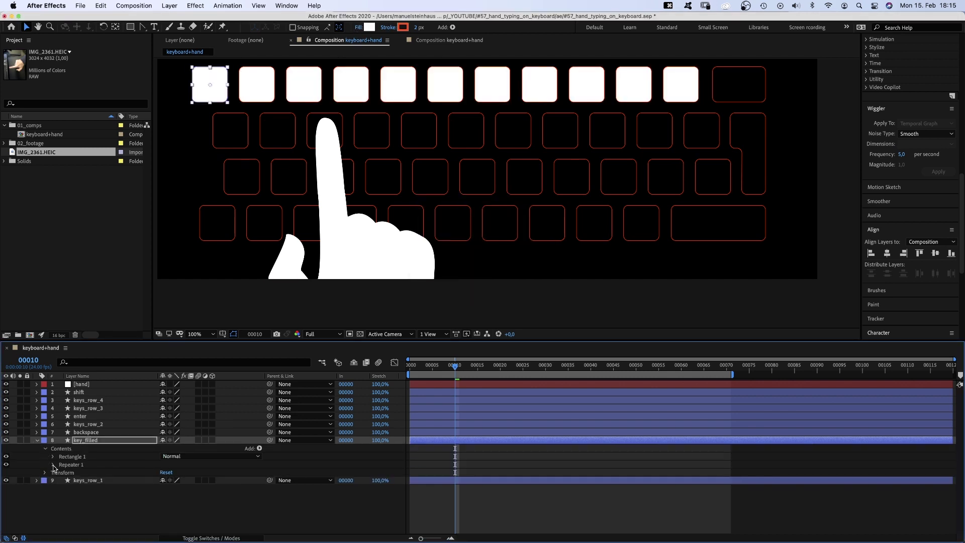
key("BackSpace")
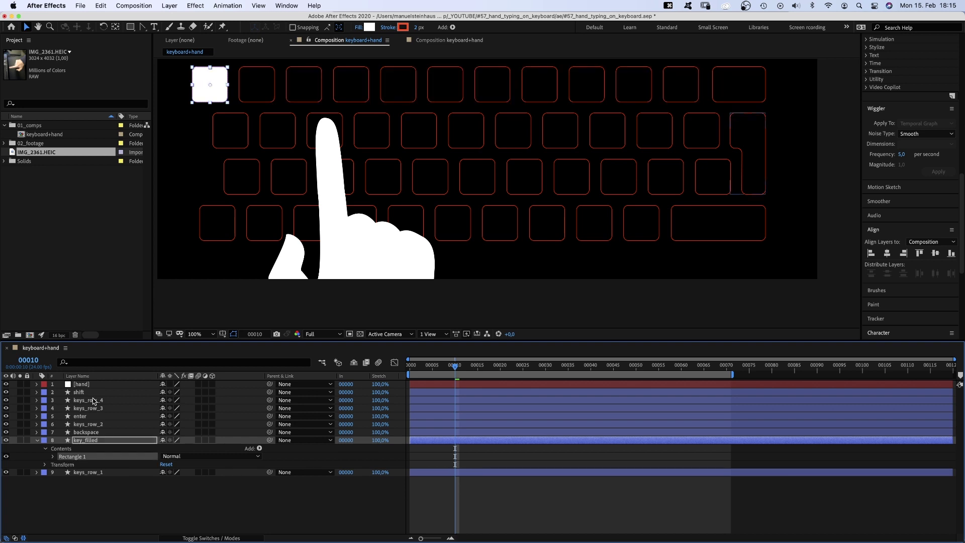
Change key_filled's fill to a linear gradient from yellow FFFF6A to red FF3426, running diagonally from above its upper right to below its lower left.
left_click(360, 28)
left_click(449, 216)
key("Return")
left_click(368, 27)
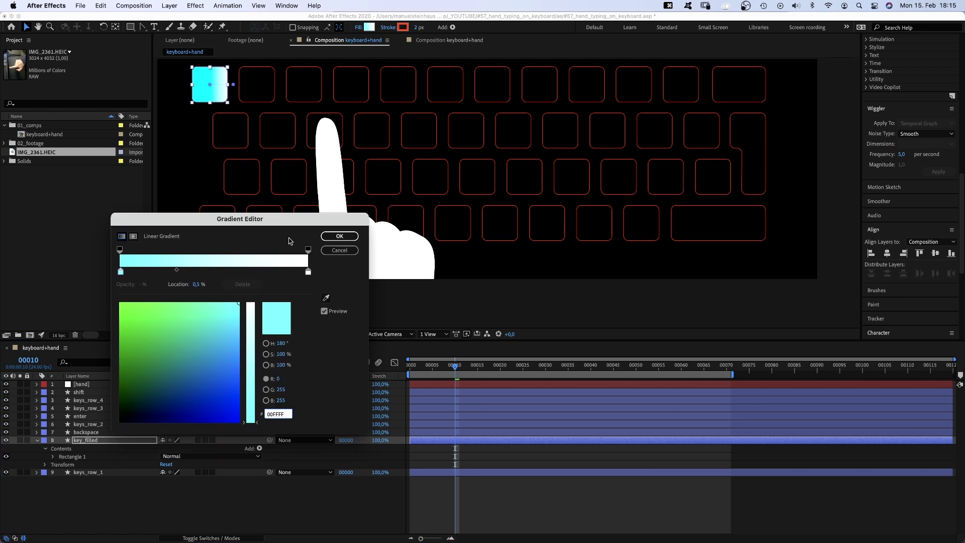
left_click_drag(250, 328, 250, 302)
left_click(166, 315)
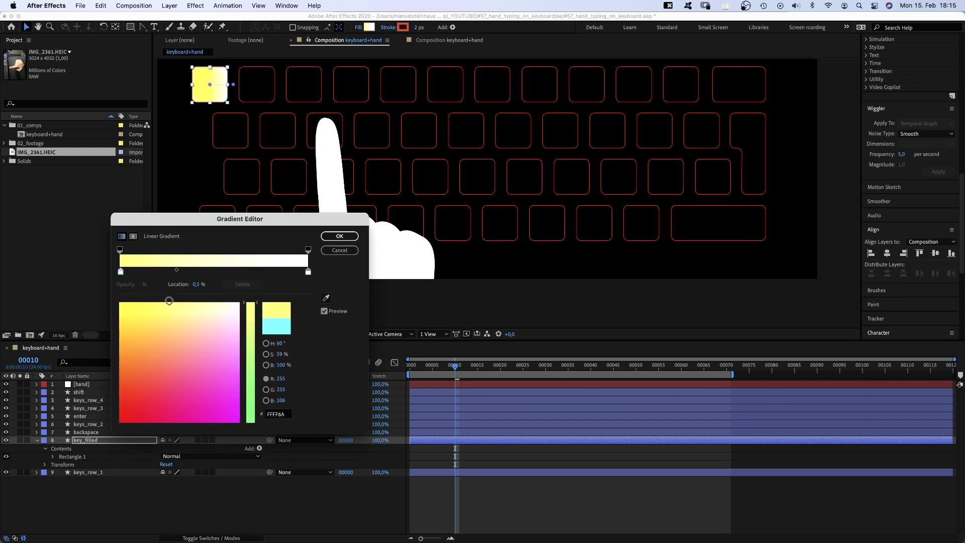
left_click(308, 271)
left_click(134, 394)
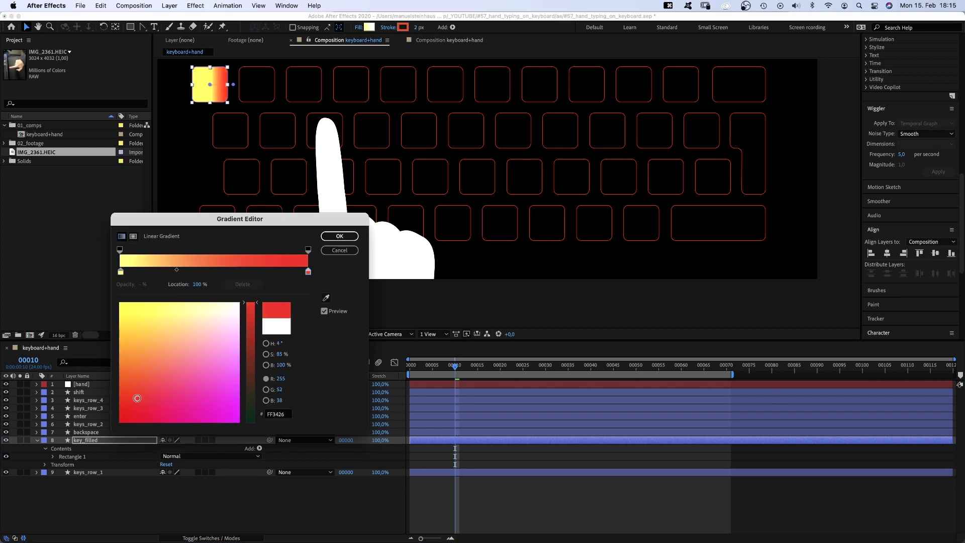
left_click(339, 236)
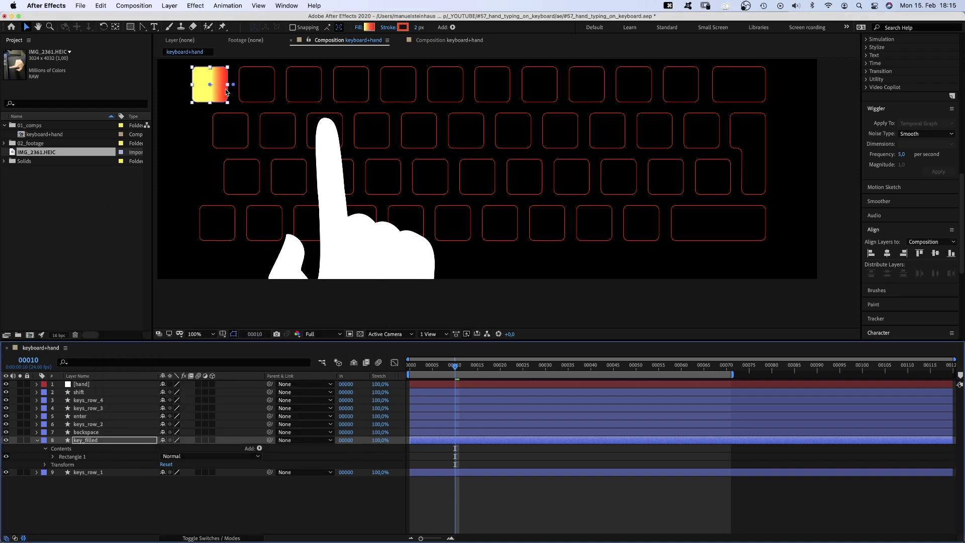
left_click_drag(233, 85, 219, 108)
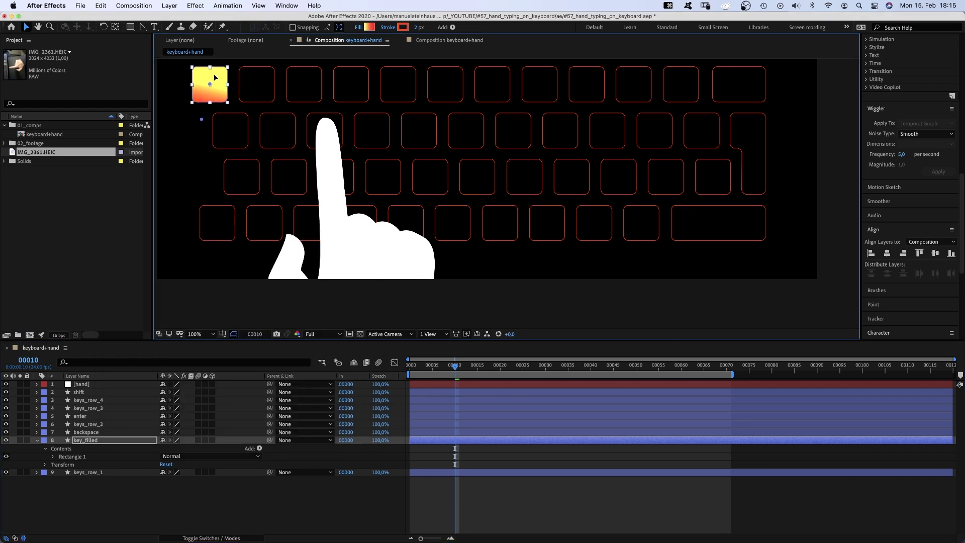
left_click_drag(216, 71, 226, 62)
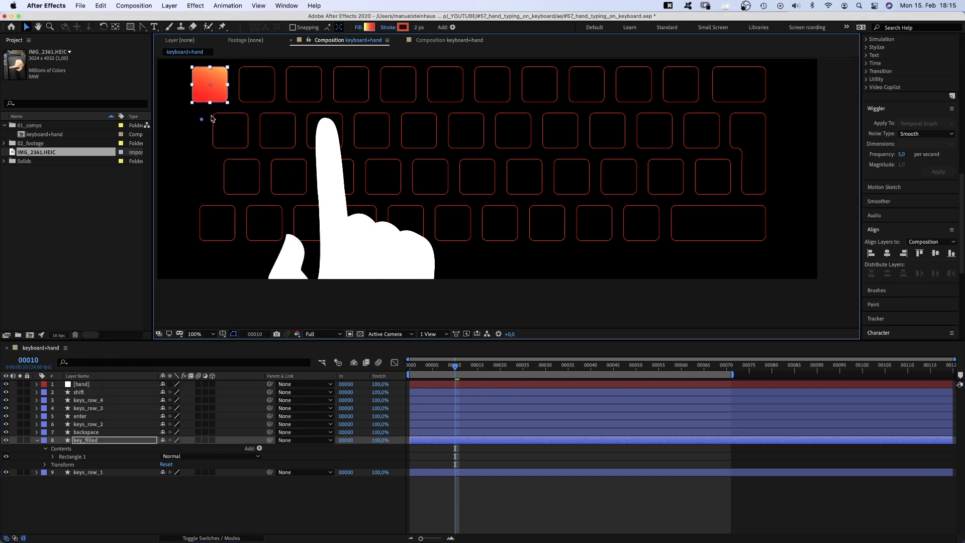
Place key_filled over the third key of the second row, under the fingertip, and make its layer start at frame 10.
left_click(86, 500)
left_click(89, 441)
left_click_drag(214, 96, 333, 135)
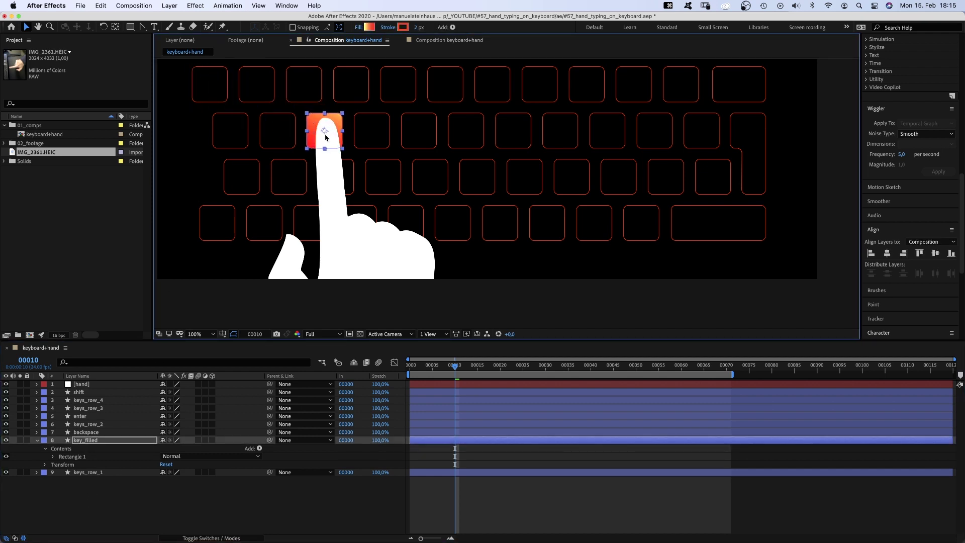
key("Right")
left_click(409, 440)
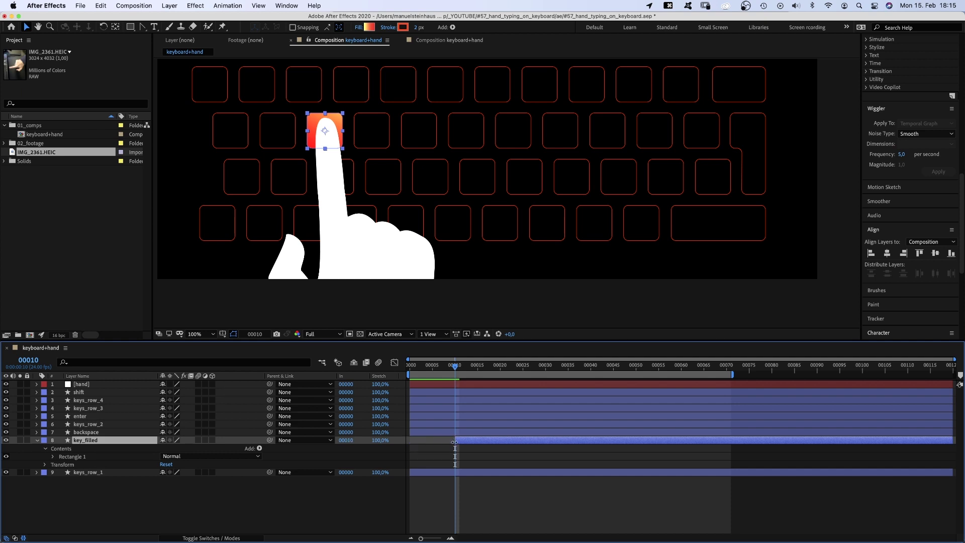
Duplicate key_filled, start the copy at frame 25 and place it over the third-row key under the fingertip.
left_click_drag(457, 367, 523, 368)
key("super+d")
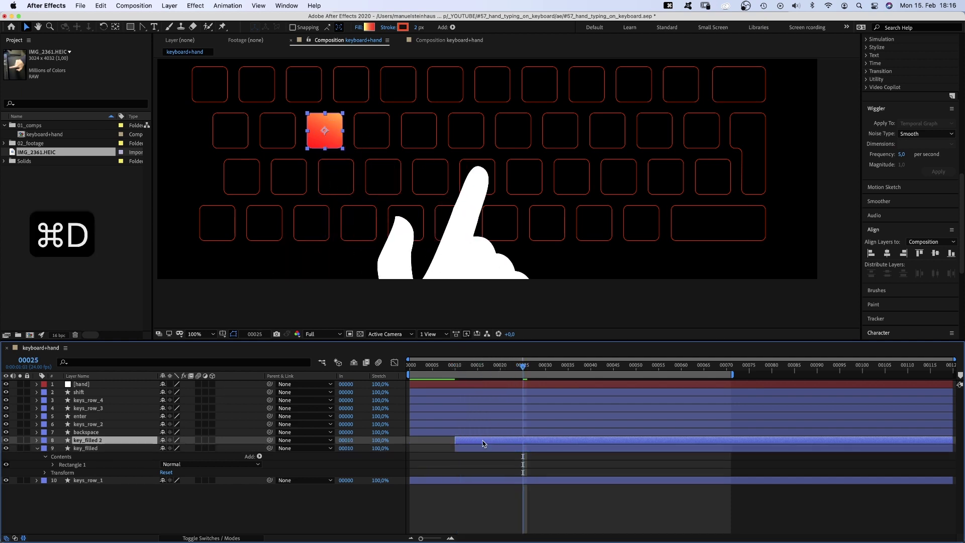
left_click_drag(474, 440, 482, 442)
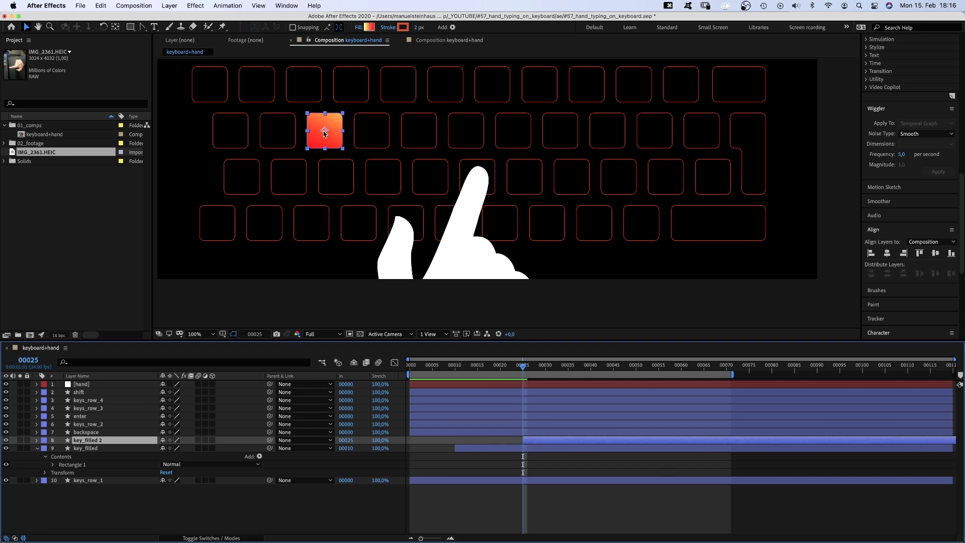
left_click_drag(324, 133, 473, 178)
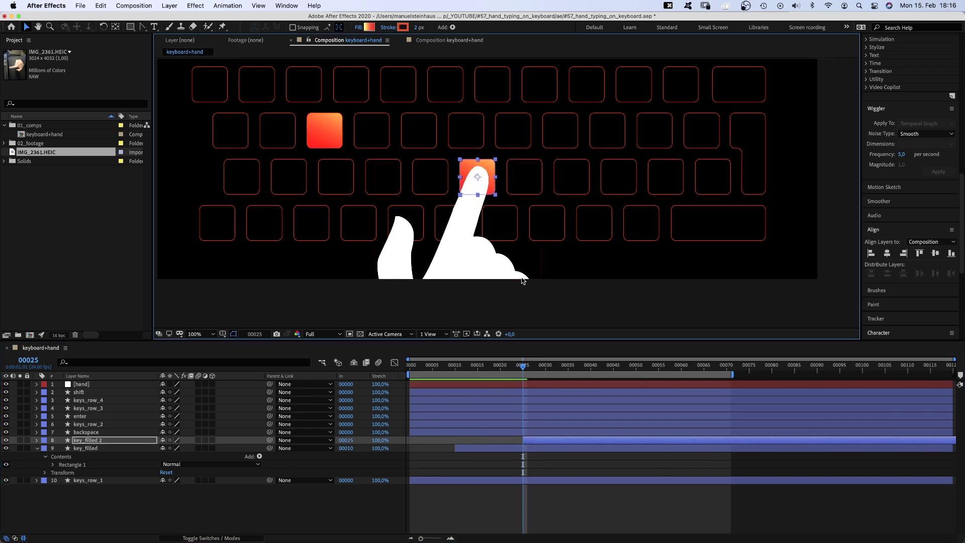
Duplicate the filled key again, start the copy at frame 40 and place it over the second-row key under the fingertip.
left_click_drag(539, 367, 590, 366)
key("super+d")
left_click_drag(541, 442, 610, 445)
left_click_drag(475, 181, 607, 134)
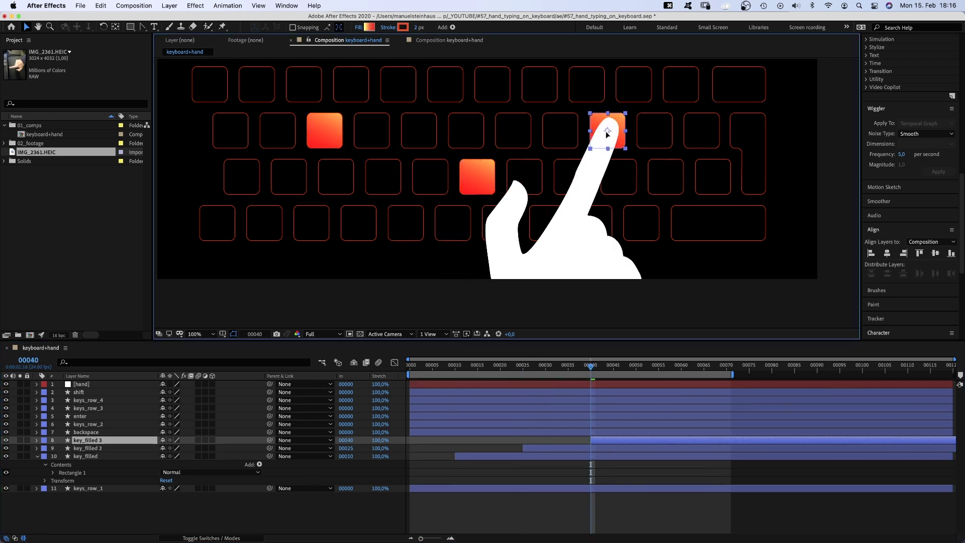
Duplicate the filled key once more, start the copy at frame 49 and place it over the tenth key of the third row.
left_click_drag(590, 366, 631, 366)
key("super+d")
key("bracketleft")
left_click_drag(607, 133, 666, 178)
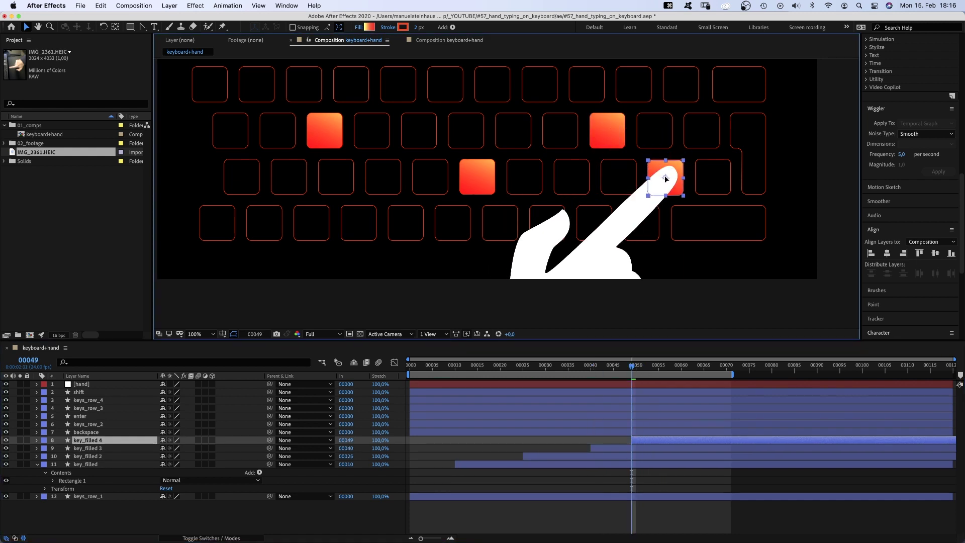
Duplicate the enter layer and make the copy start at frame 65.
left_click_drag(634, 366, 704, 366)
left_click(83, 416)
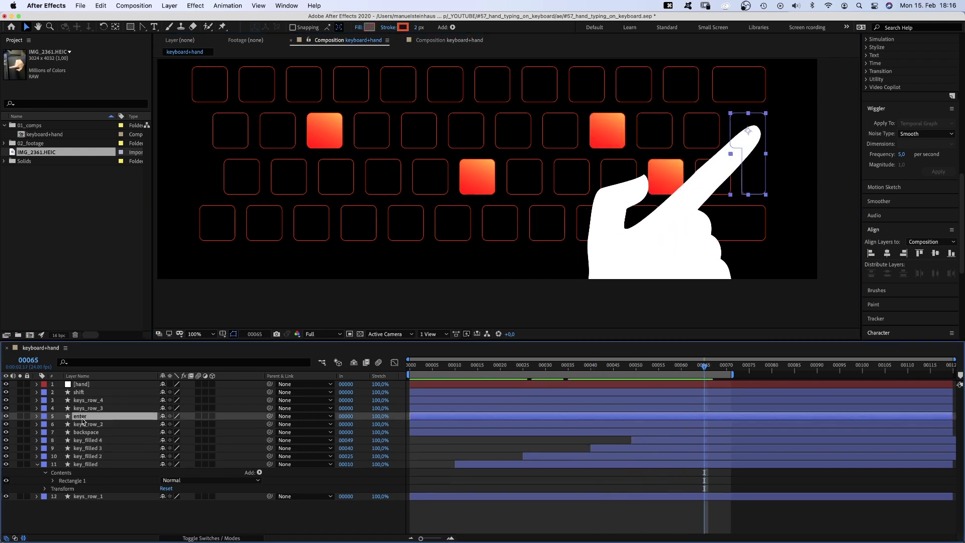
key("super+d")
left_click_drag(424, 417, 714, 419)
Fill the duplicated Enter key with the linear gradient, angle it from above the upper right to below the key, and preview the animation.
left_click(359, 28)
left_click(450, 217)
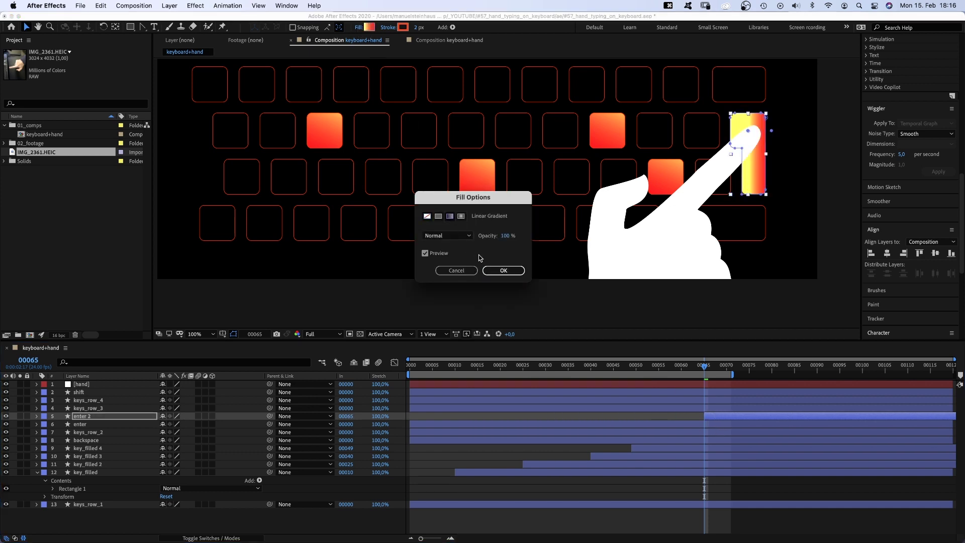
left_click(504, 271)
left_click_drag(772, 130, 748, 220)
left_click_drag(748, 132, 774, 97)
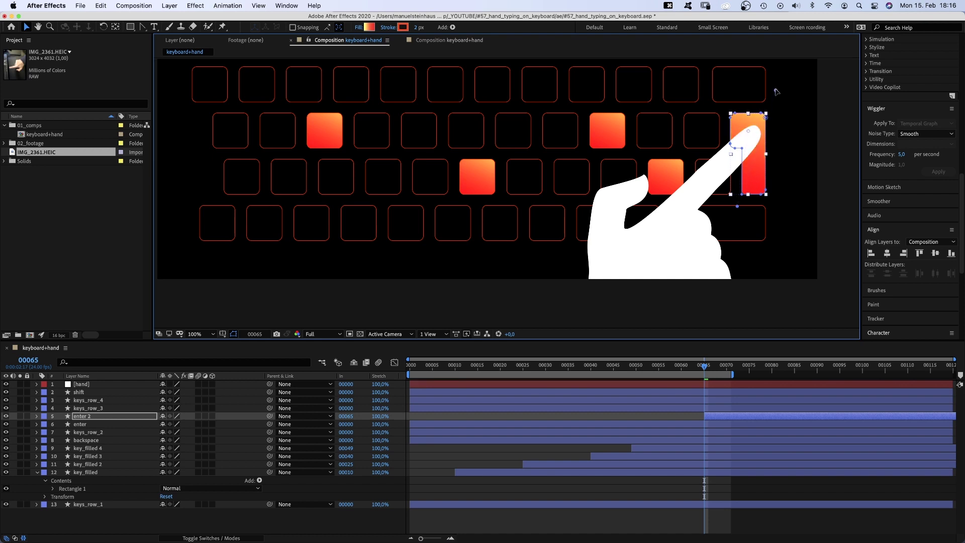
key("KP_0")
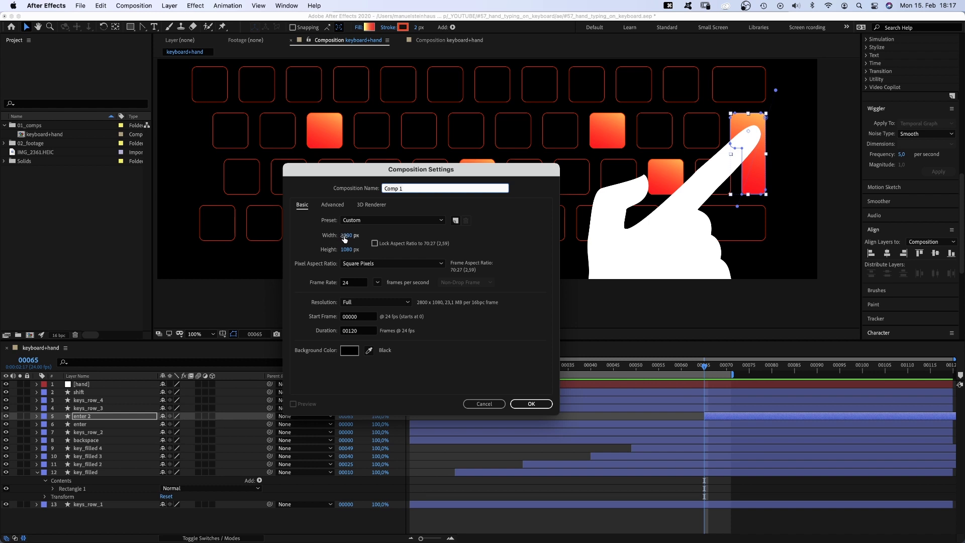
Create a new composition named MASTER with a width of 1920 px.
left_click(352, 235)
type("1920")
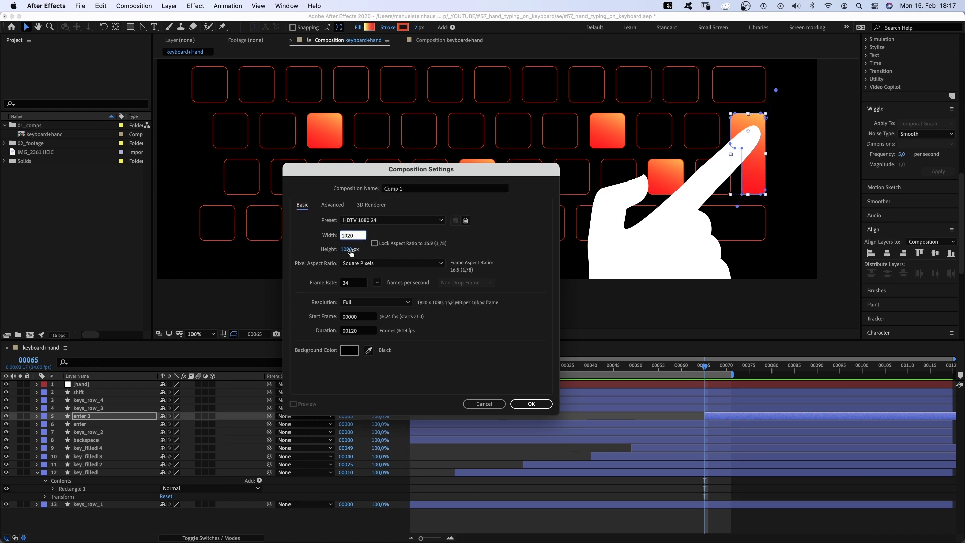
left_click(412, 189)
type("MASTER")
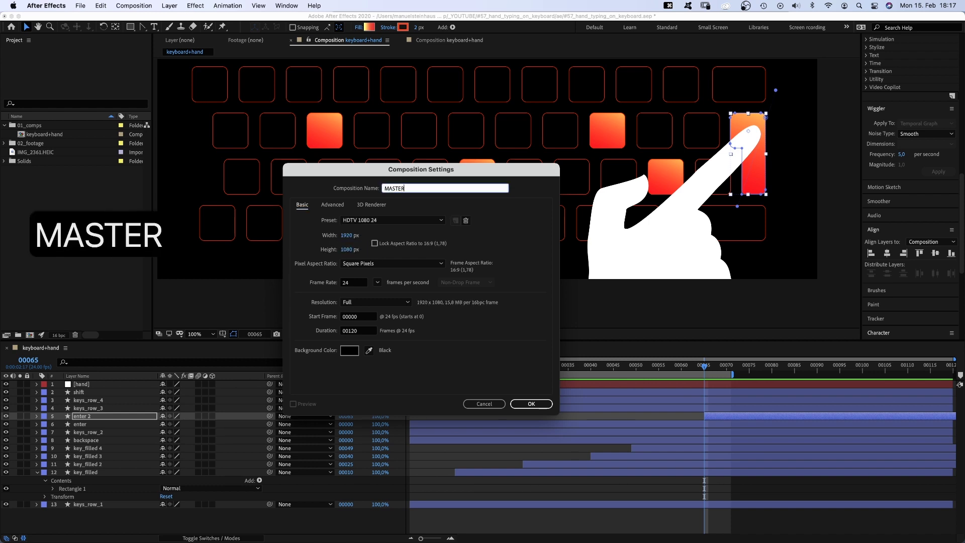
key("Return")
Move the MASTER composition into the 01_comps folder and add keyboard+hand to MASTER as a layer.
left_click_drag(39, 160, 48, 136)
left_click(50, 134)
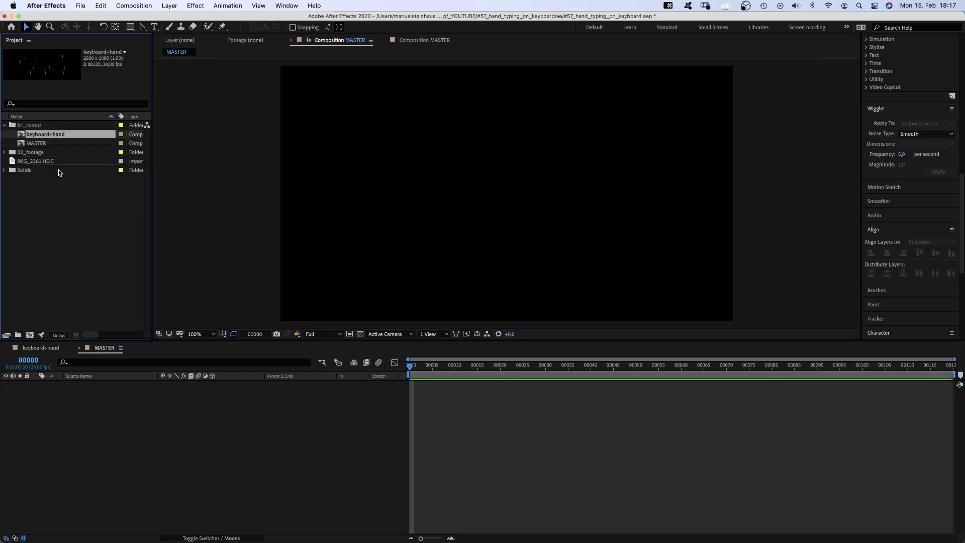
left_click_drag(105, 427, 106, 428)
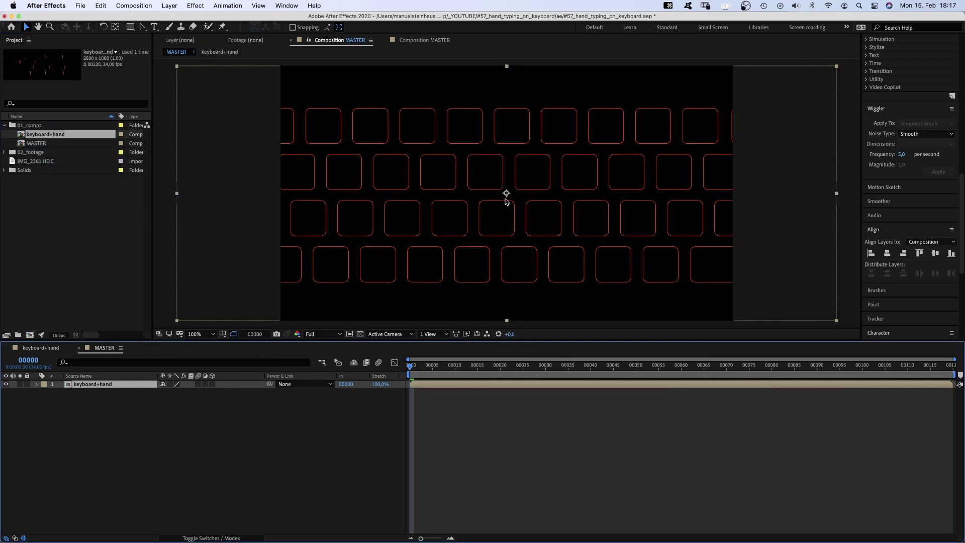
Keyframe the keyboard+hand layer's position at 1274, 540 on frame 10 and at -79, 540 on frame 65.
left_click_drag(504, 200, 580, 201)
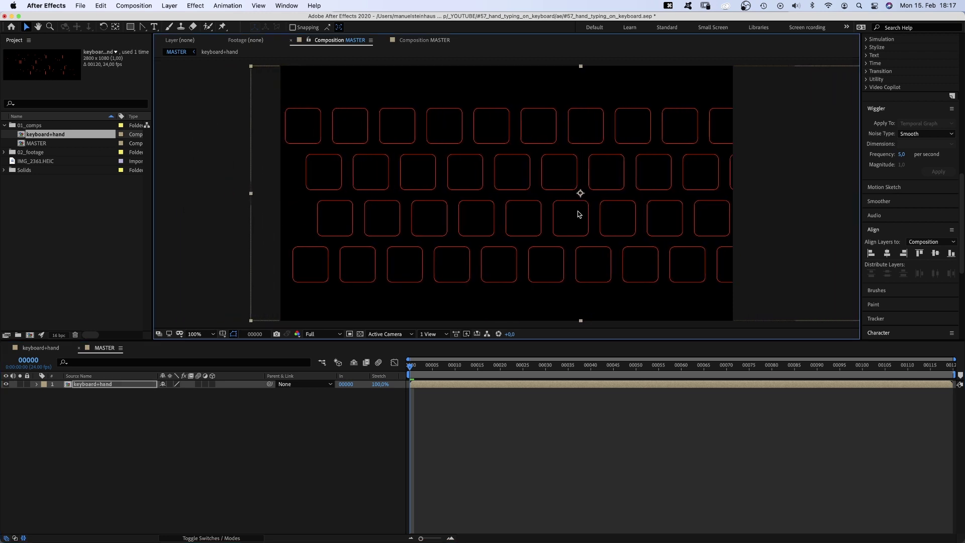
left_click_drag(415, 369, 453, 377)
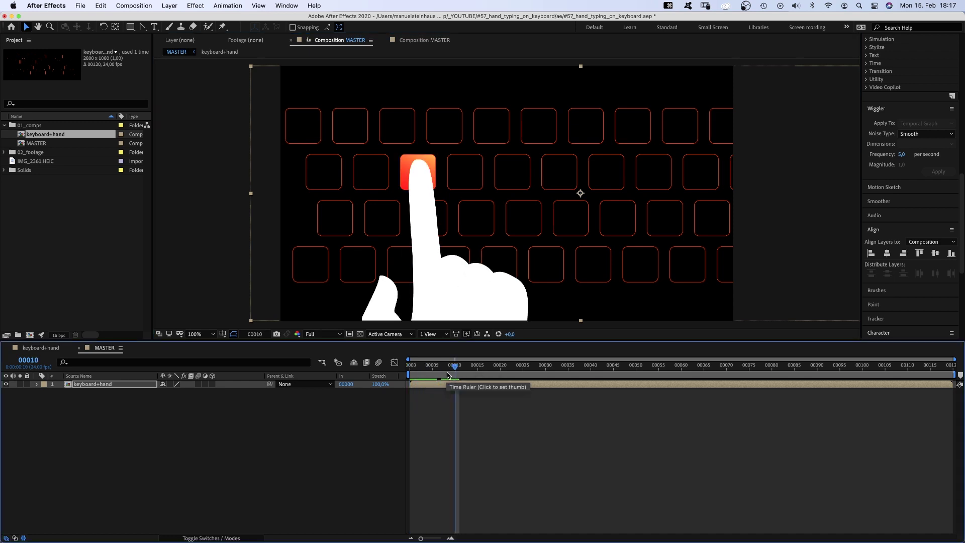
key("p")
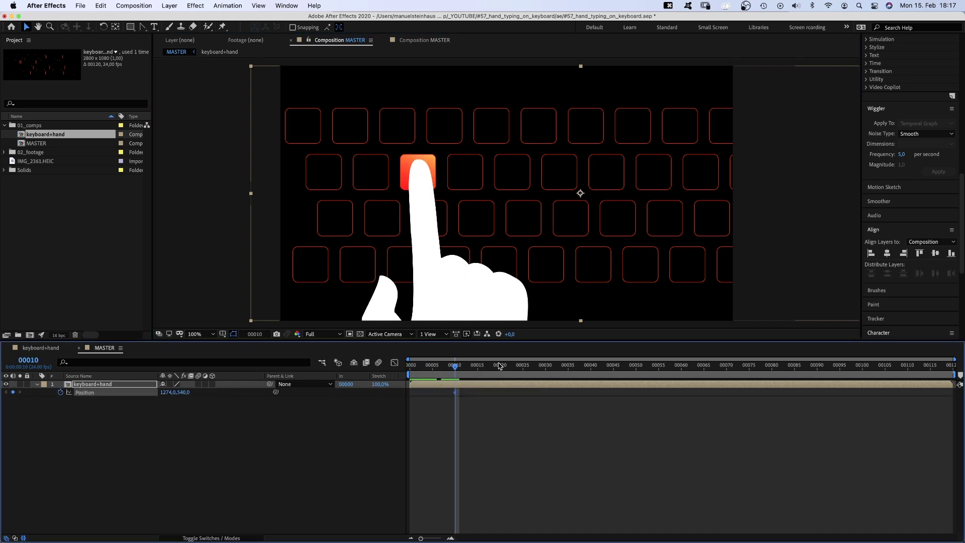
left_click_drag(475, 367, 704, 376)
left_click_drag(166, 392, 131, 393)
Ease both position keyframes in the speed graph so the pan starts and ends slowly, and preview the animation.
left_click_drag(722, 423, 513, 510)
left_click(395, 362)
left_click_drag(683, 434, 670, 508)
key("KP_0")
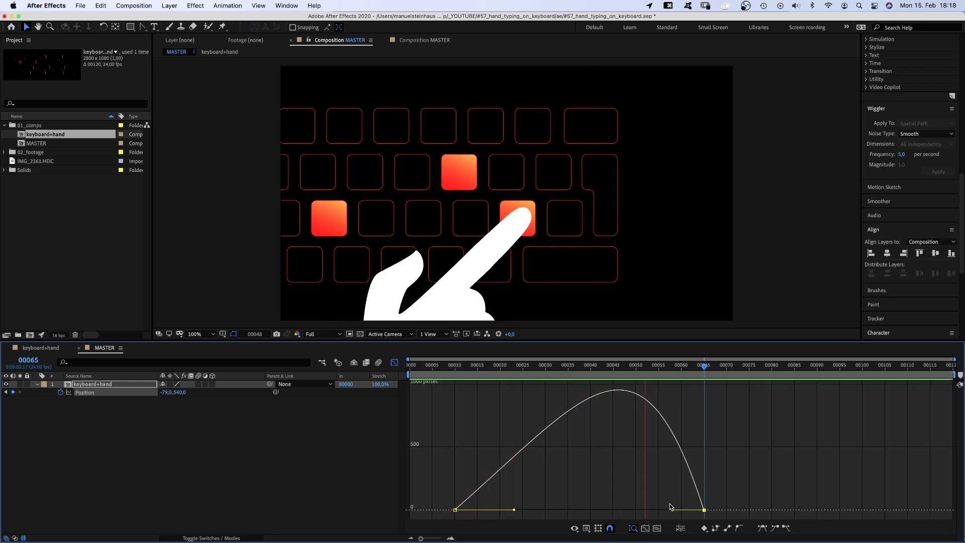
key("space")
key("shift+F3")
In the keyboard+hand composition, draw a small circle on a new shape layer over the fingertip on the Enter key at frame 65.
double_click(54, 135)
left_click(700, 360)
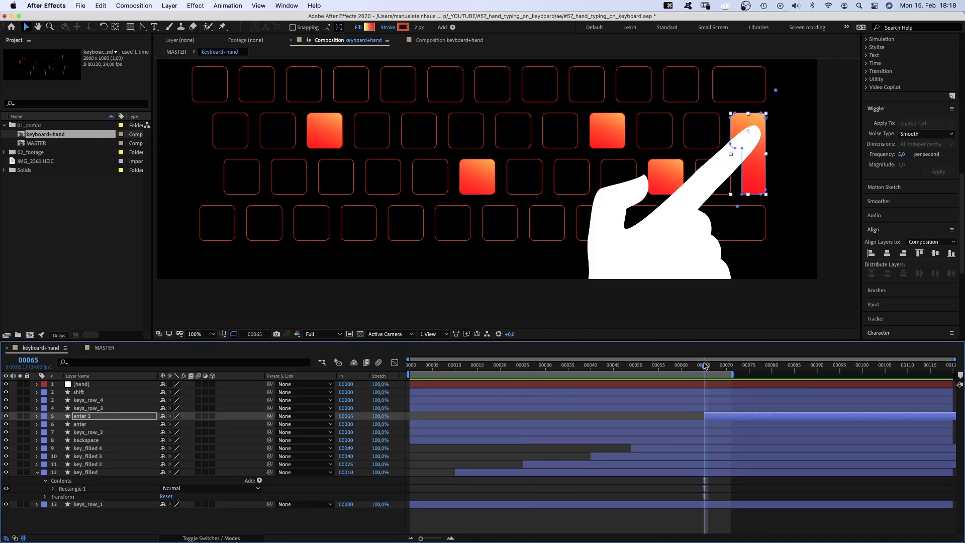
left_click(37, 473)
left_click(112, 512)
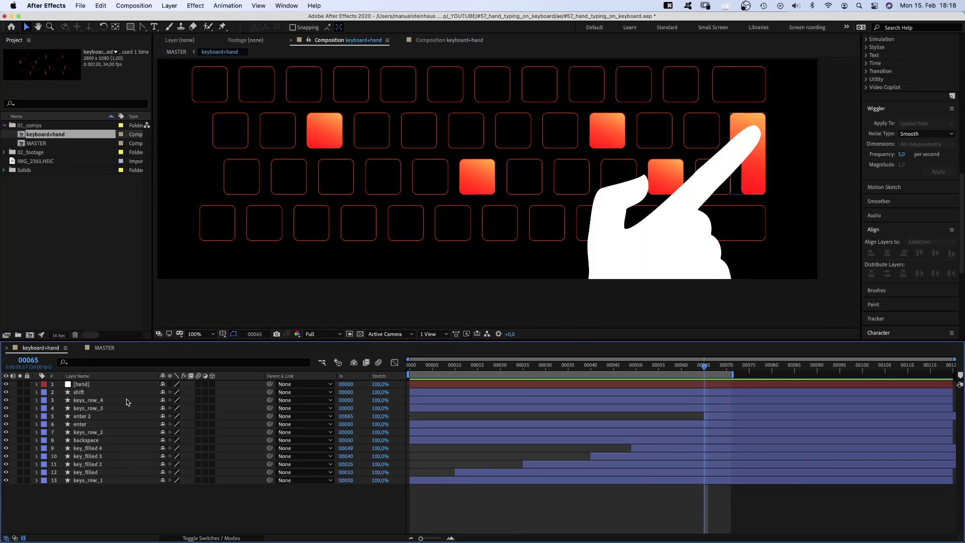
left_click(132, 27)
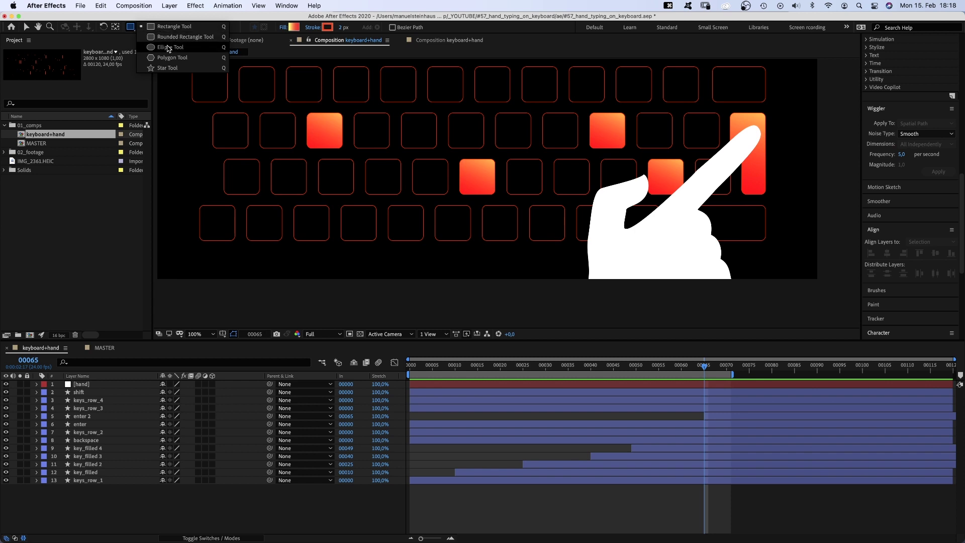
left_click(167, 47)
left_click_drag(738, 124, 752, 140)
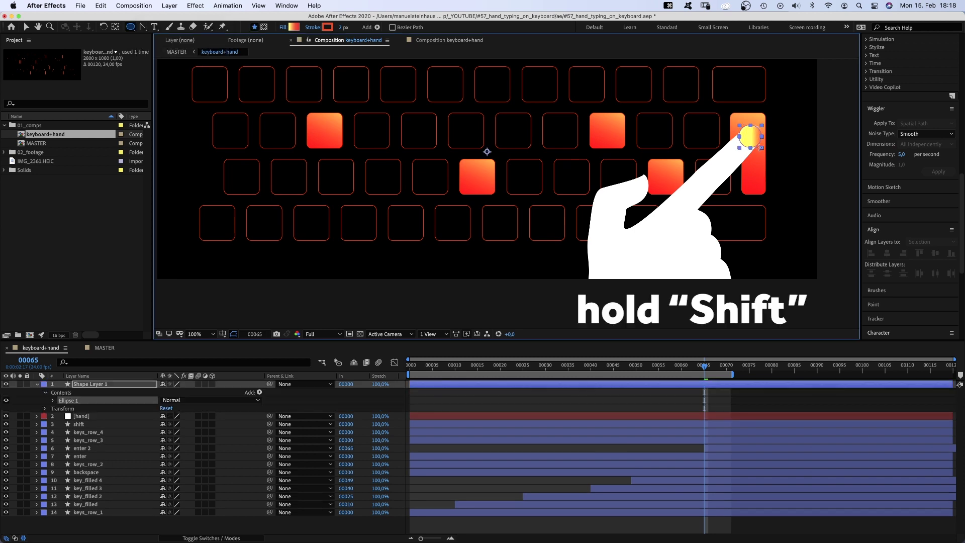
left_click_drag(760, 147, 764, 151)
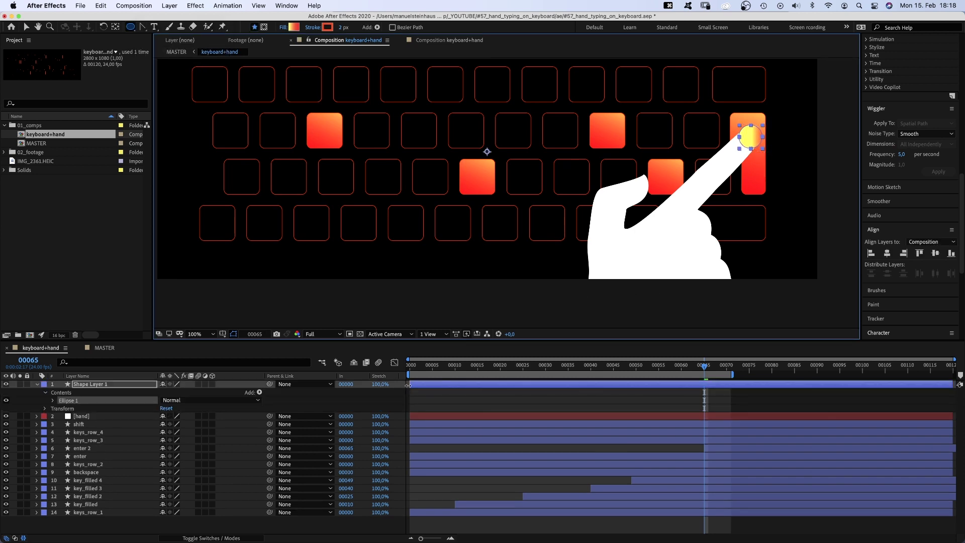
Make the circle's layer start at frame 65 and rename it trigger.
left_click_drag(409, 384, 704, 385)
key("Return")
type("trigger")
key("Return")
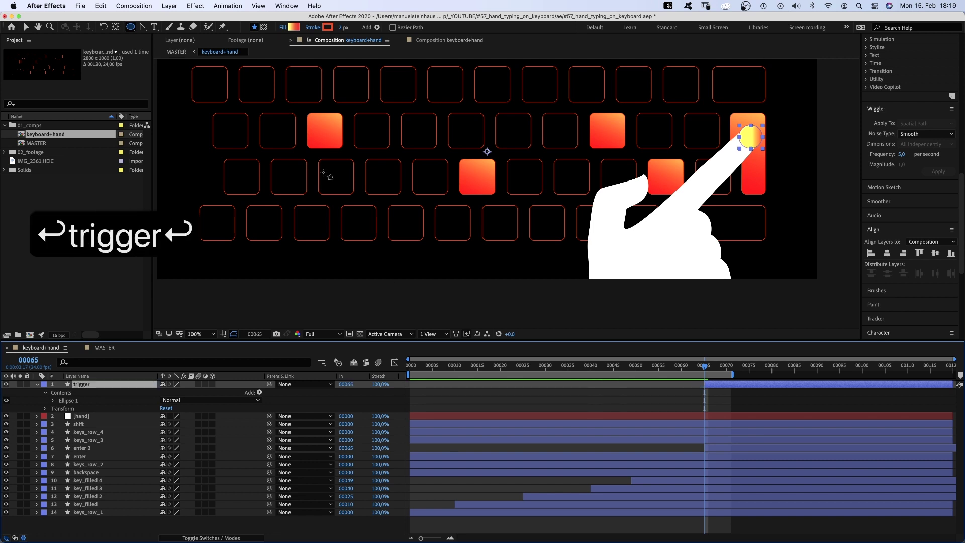
Change the trigger circle's fill from gradient to solid white and place its layer directly below the hand layer.
left_click(283, 27)
left_click(437, 217)
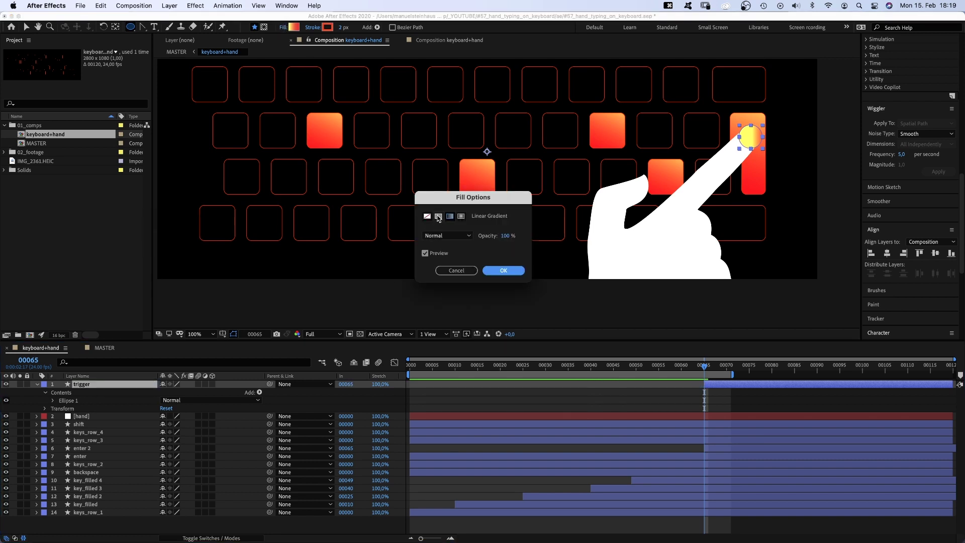
left_click(505, 271)
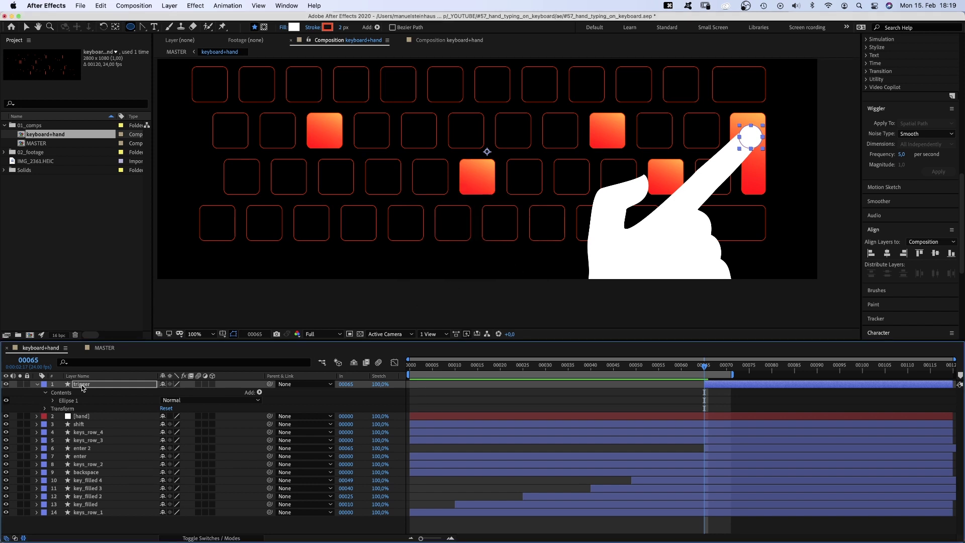
left_click_drag(82, 387, 86, 424)
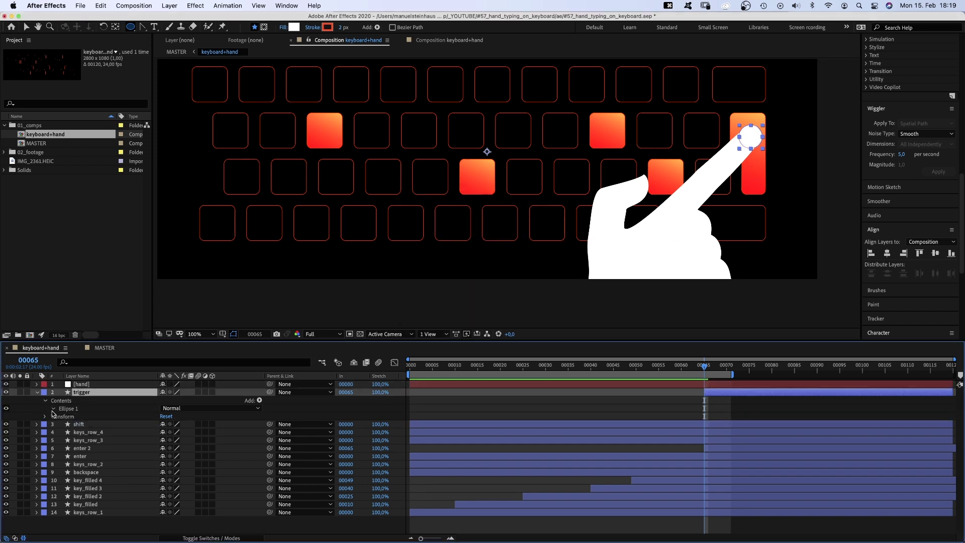
Keyframe the trigger ellipse's size at frame 65 and enlarge it to 1908.5 at frame 75.
left_click(54, 408)
left_click(61, 416)
left_click(76, 424)
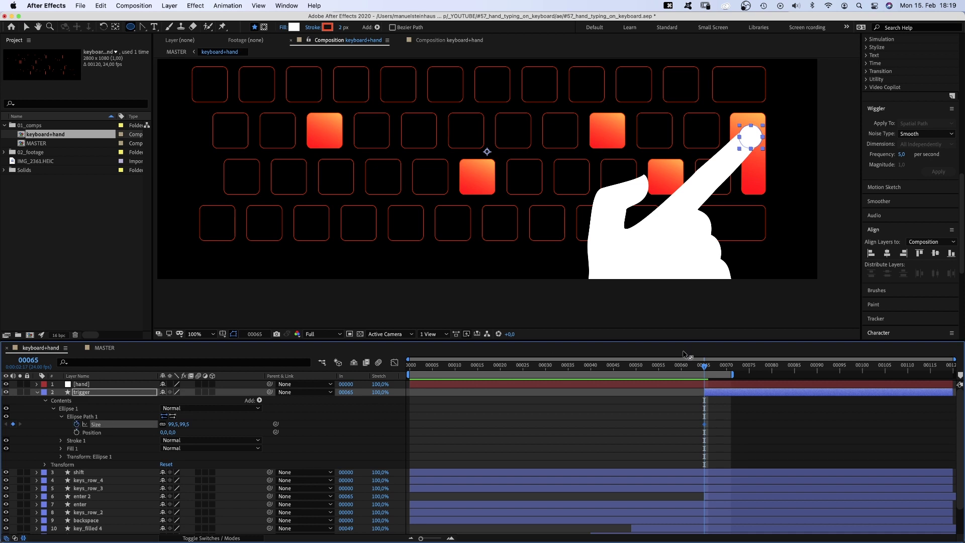
left_click_drag(708, 369, 755, 374)
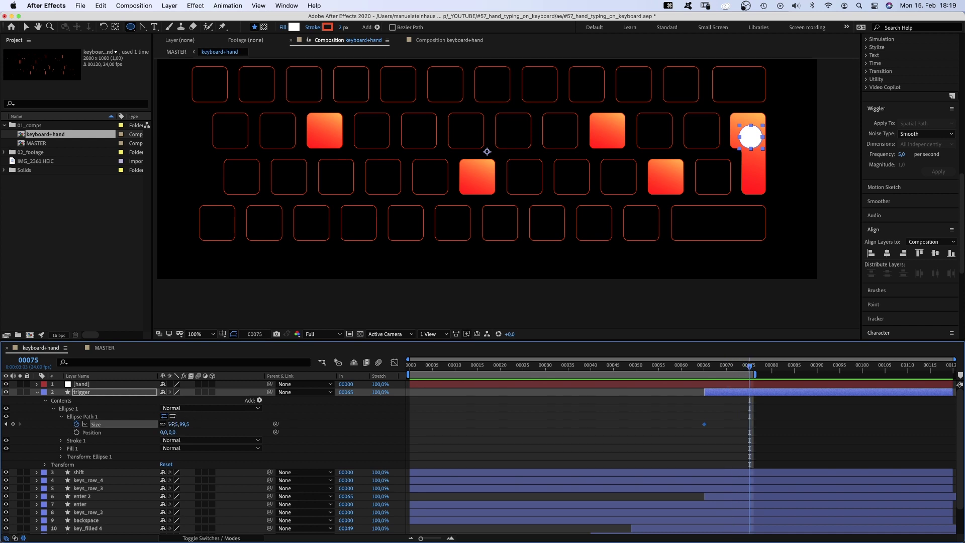
left_click_drag(172, 424, 899, 304)
Set the trigger circle's stroke to none.
left_click(314, 30)
left_click(427, 216)
left_click(503, 270)
Reshape the speed curve of the trigger's size keyframes so growth starts slowly and accelerates sharply just before frame 75.
left_click(704, 424)
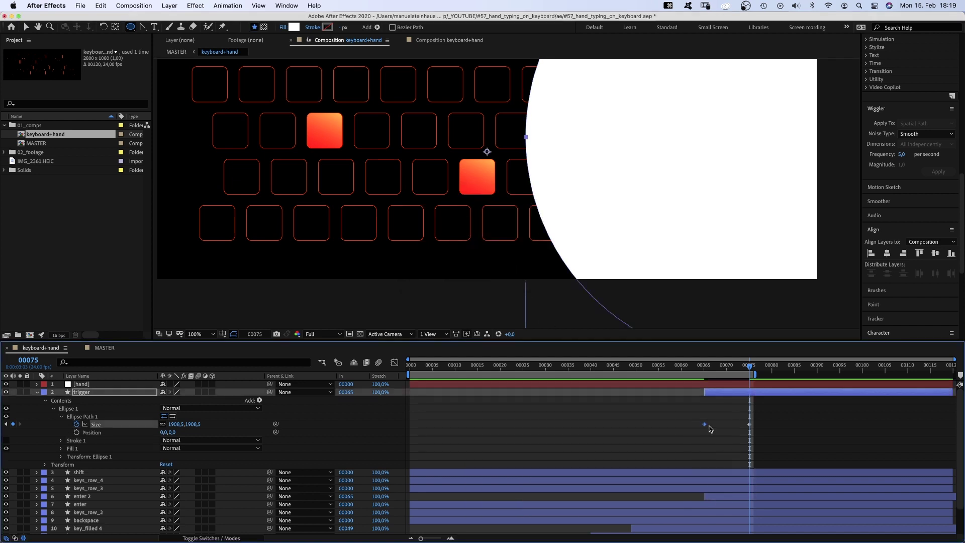
left_click(395, 362)
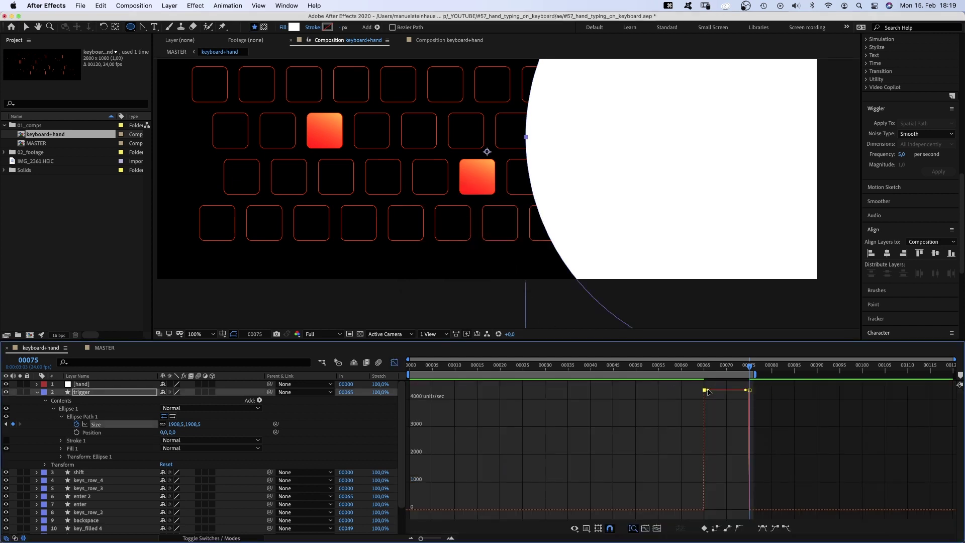
left_click_drag(707, 391, 798, 486)
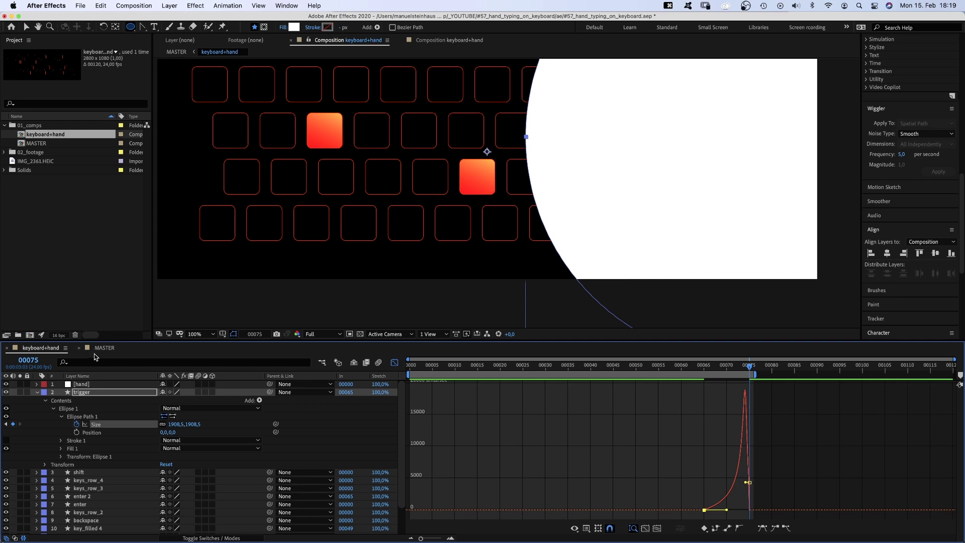
Collapse the trigger layer, reopen the MASTER composition and preview the full animation.
left_click(38, 393)
double_click(37, 144)
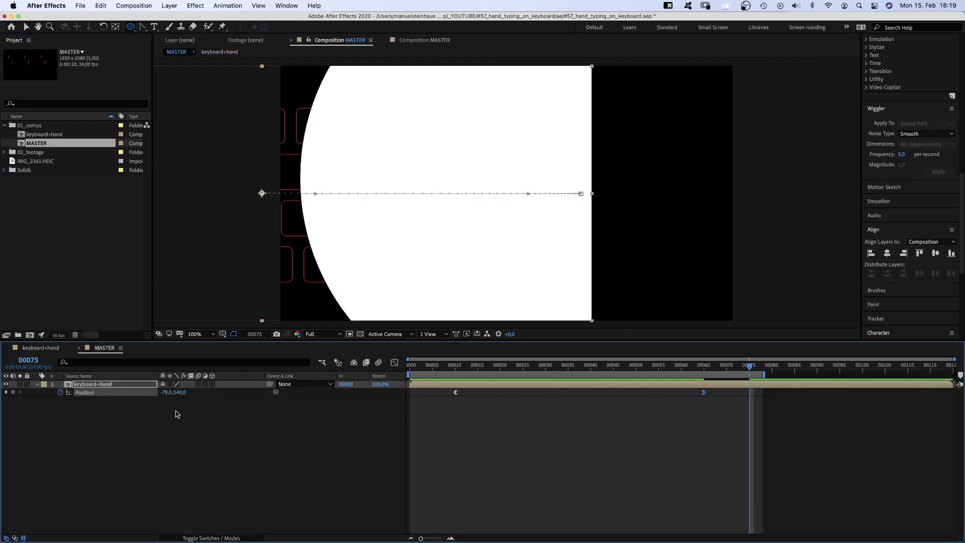
key("KP_0")
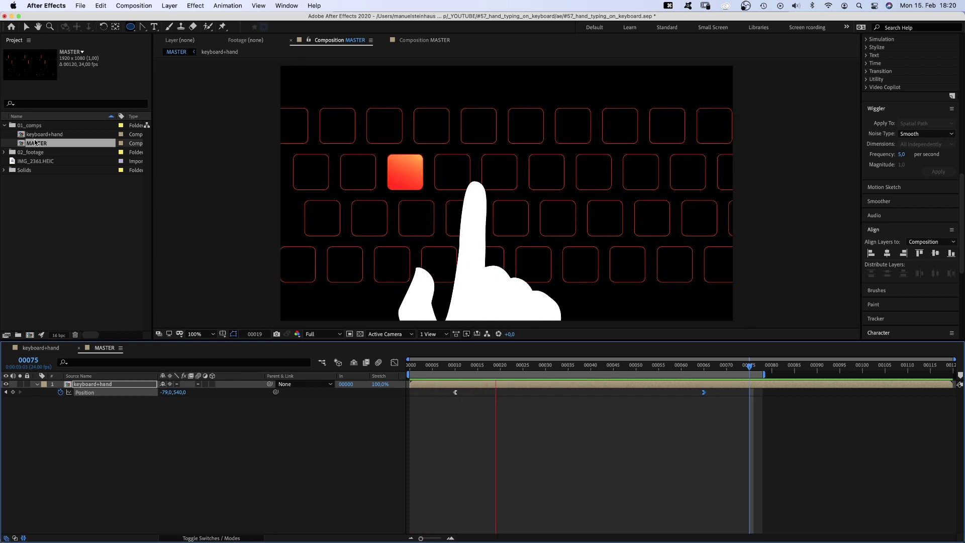